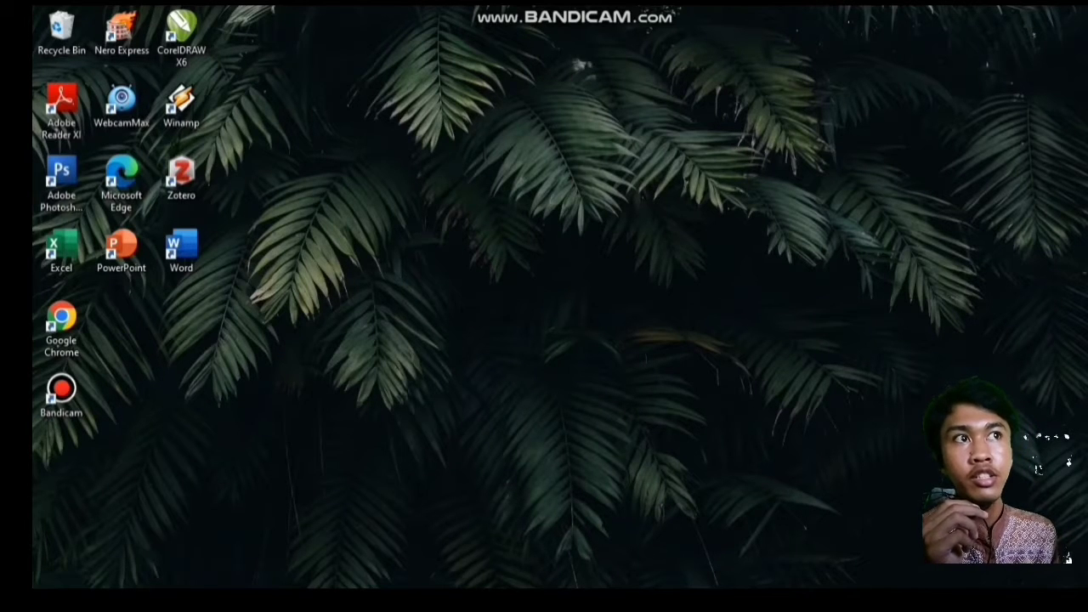
pyautogui.click(49, 585)
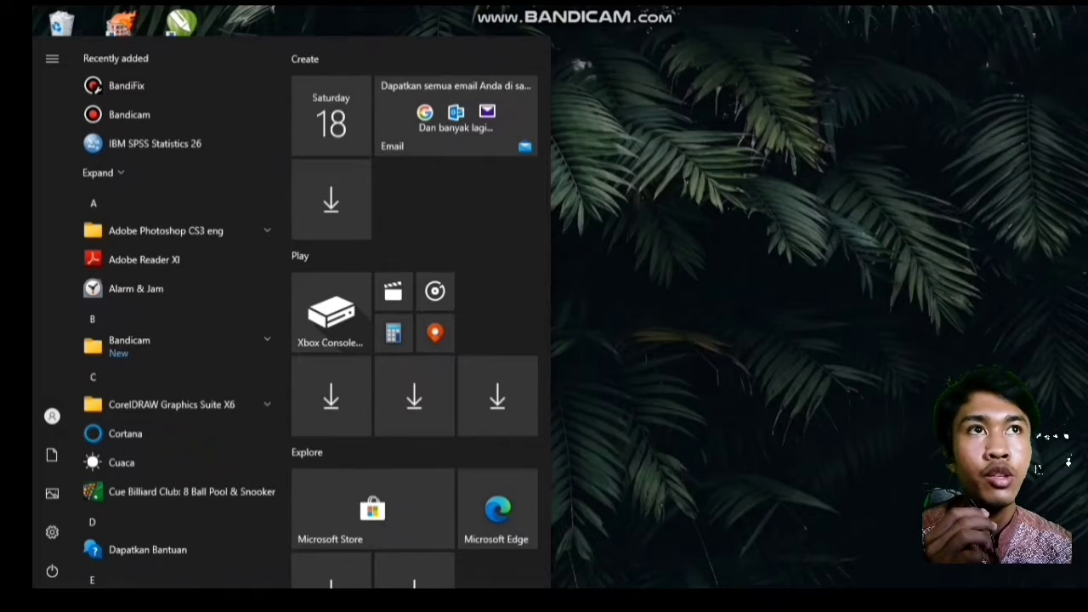
pyautogui.press('Escape')
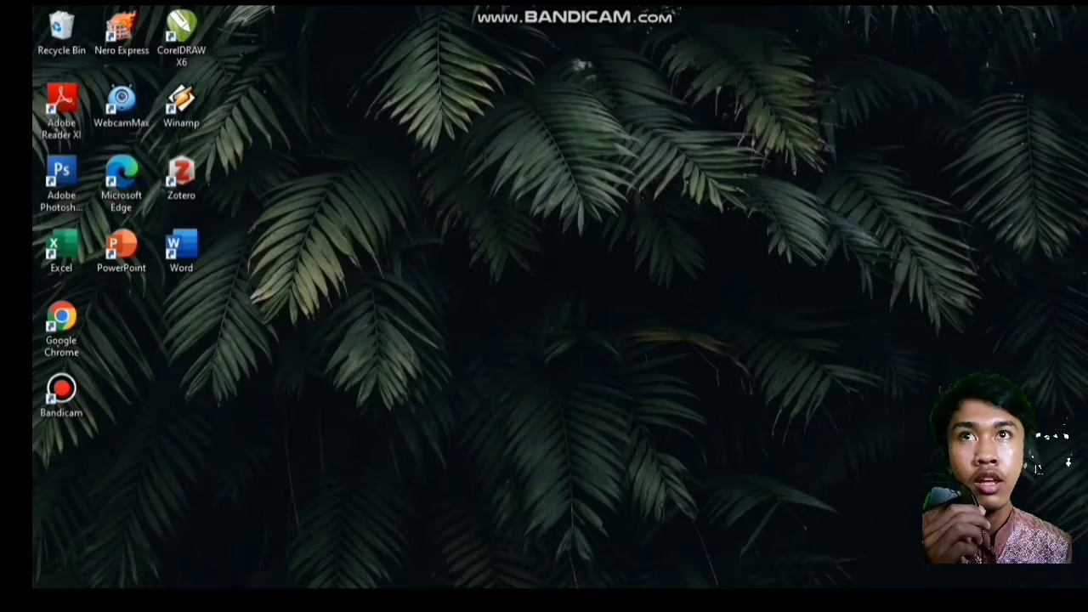
# Step: Switch to the Word task document, copy the pretest and posttest scores from the first table, and switch to SPSS Statistics
pyautogui.click(523, 595)
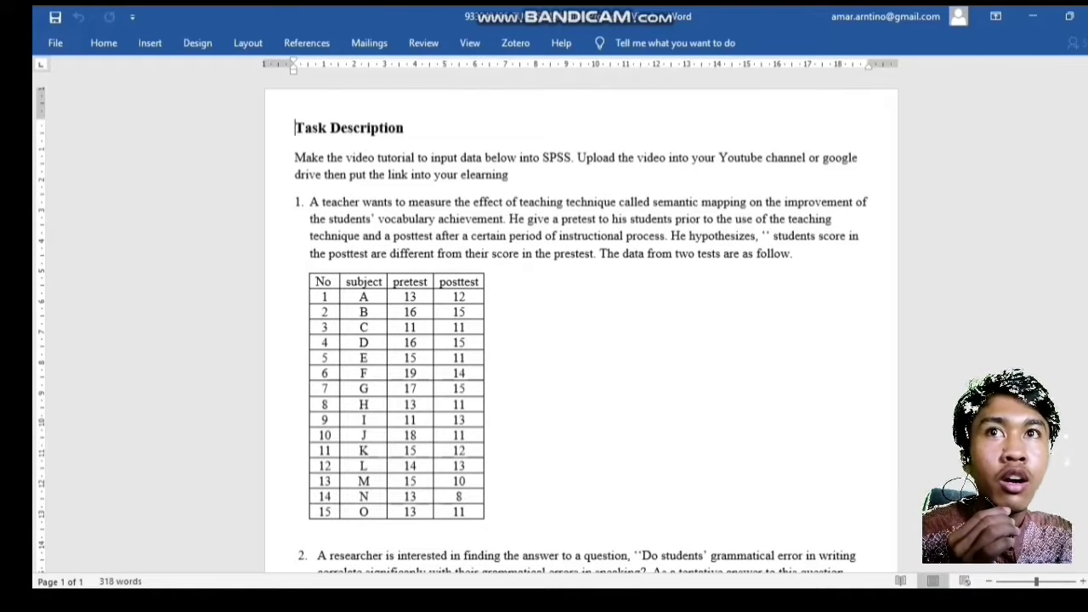
pyautogui.moveTo(403, 296); pyautogui.dragTo(459, 511)
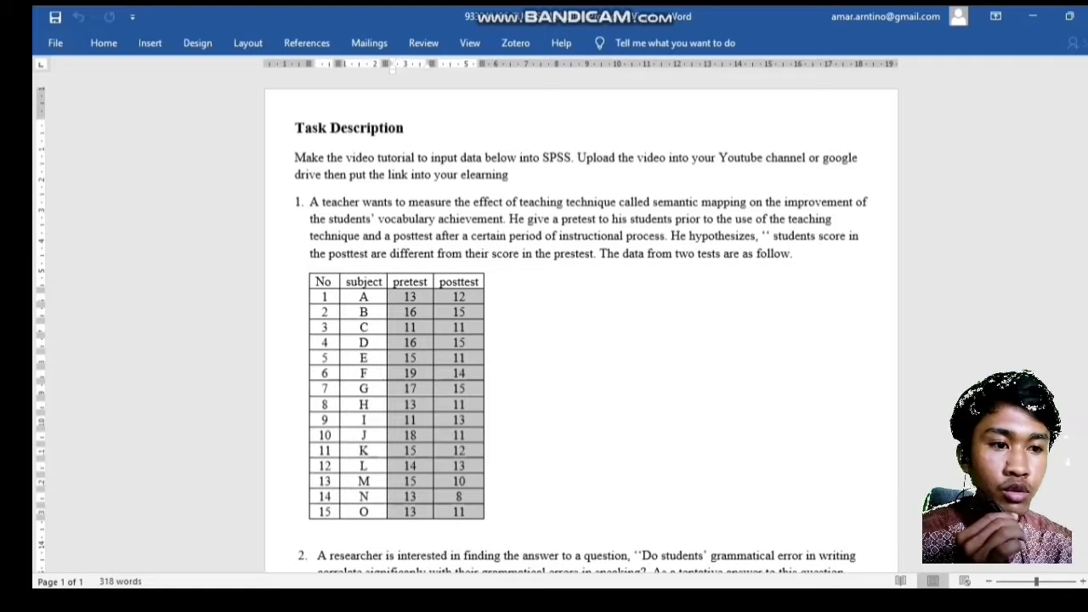
pyautogui.click(604, 601)
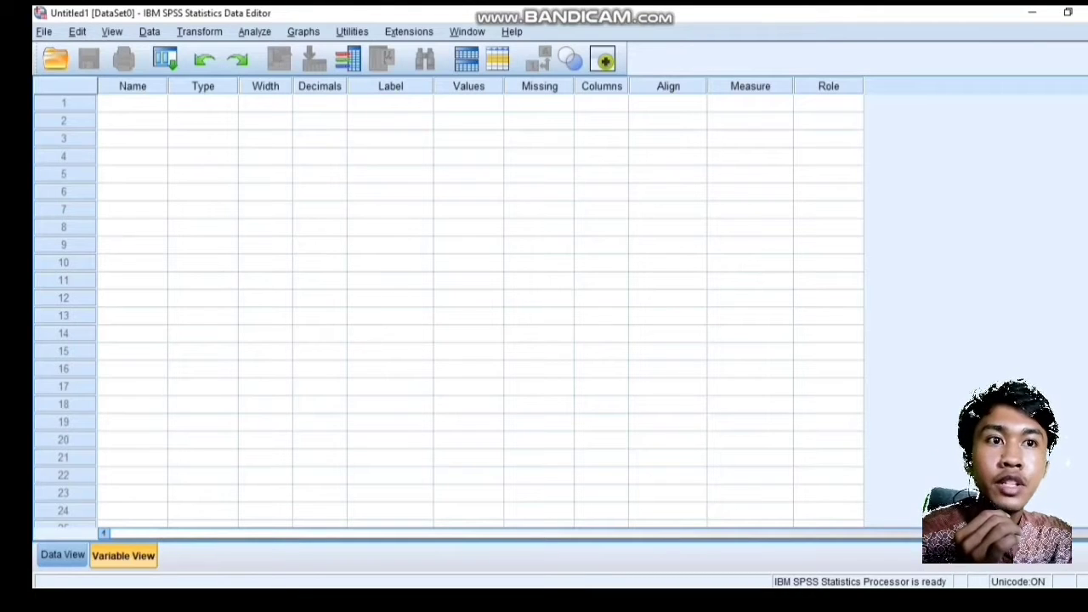
# Step: Try to paste the copied scores into the name of the first variable
pyautogui.click(133, 104)
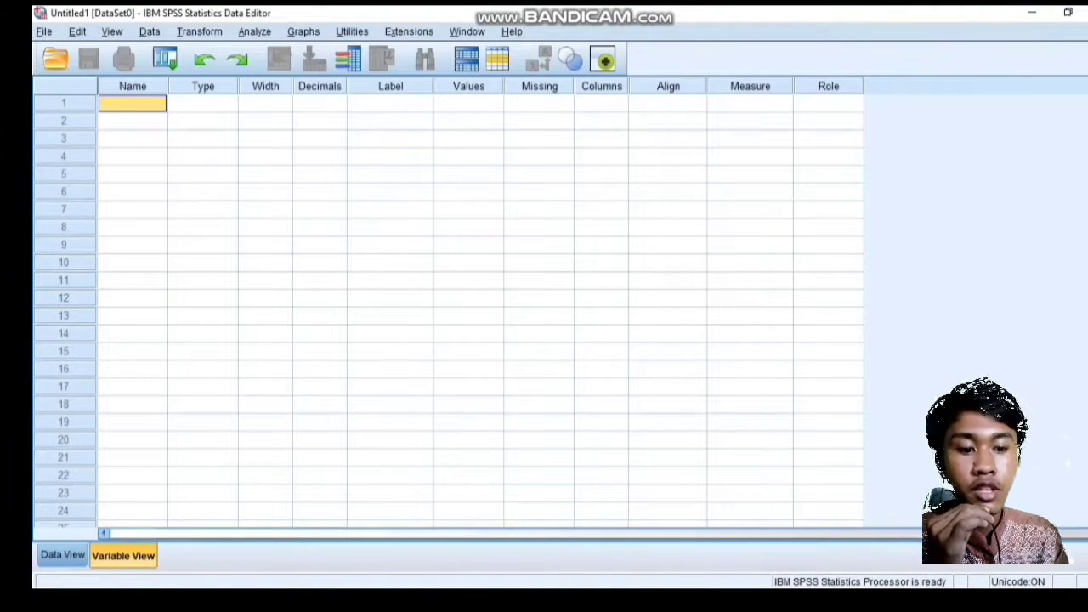
pyautogui.hotkey('ctrl', 'v')
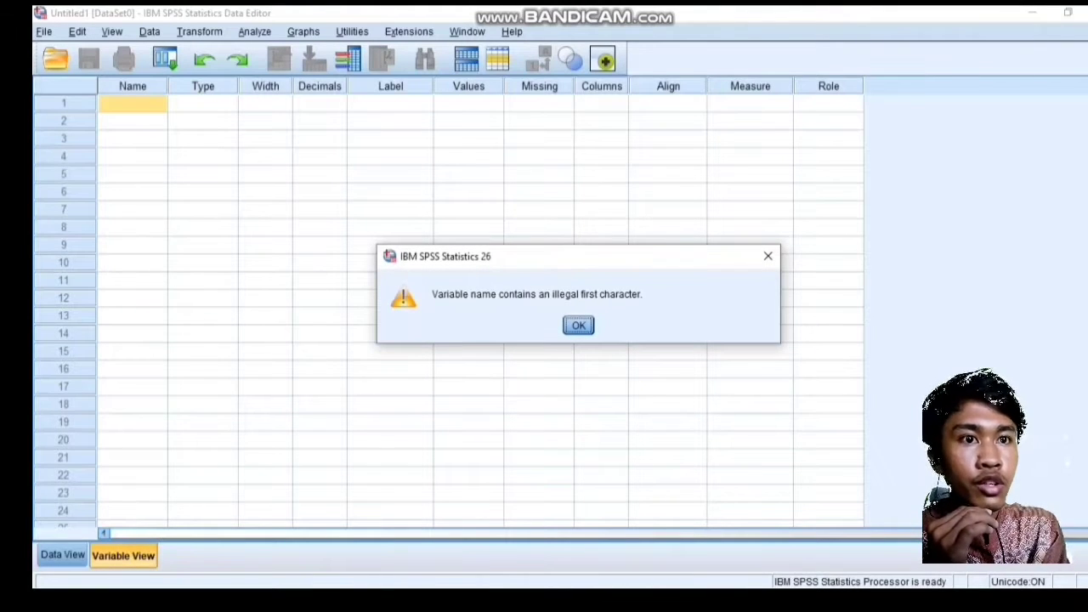
pyautogui.press('Return')
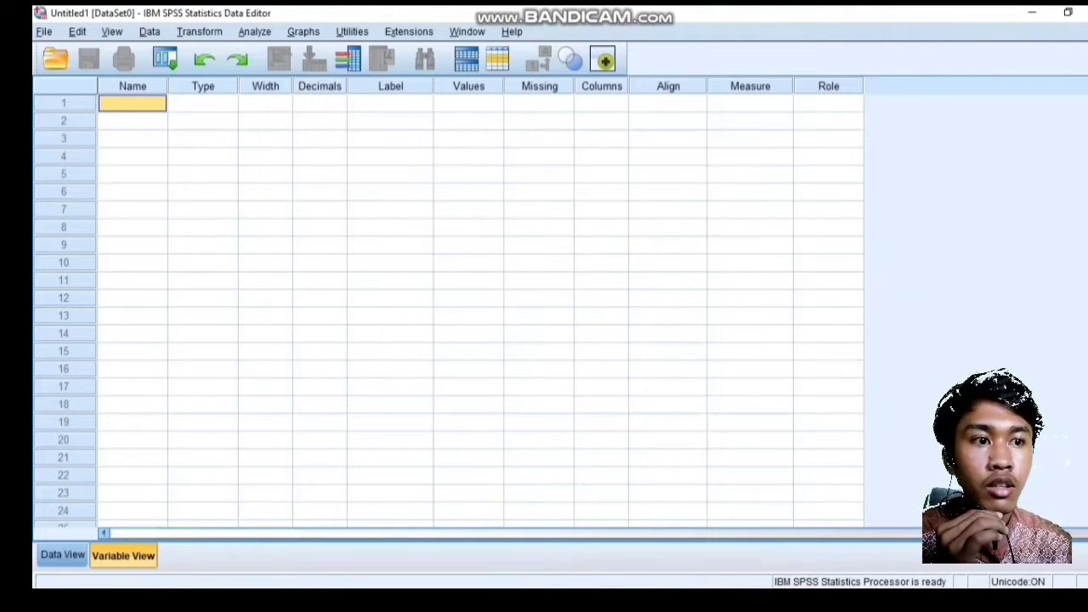
# Step: Paste the copied table data into the data grid, starting at row 1 of the first column
pyautogui.click(62, 555)
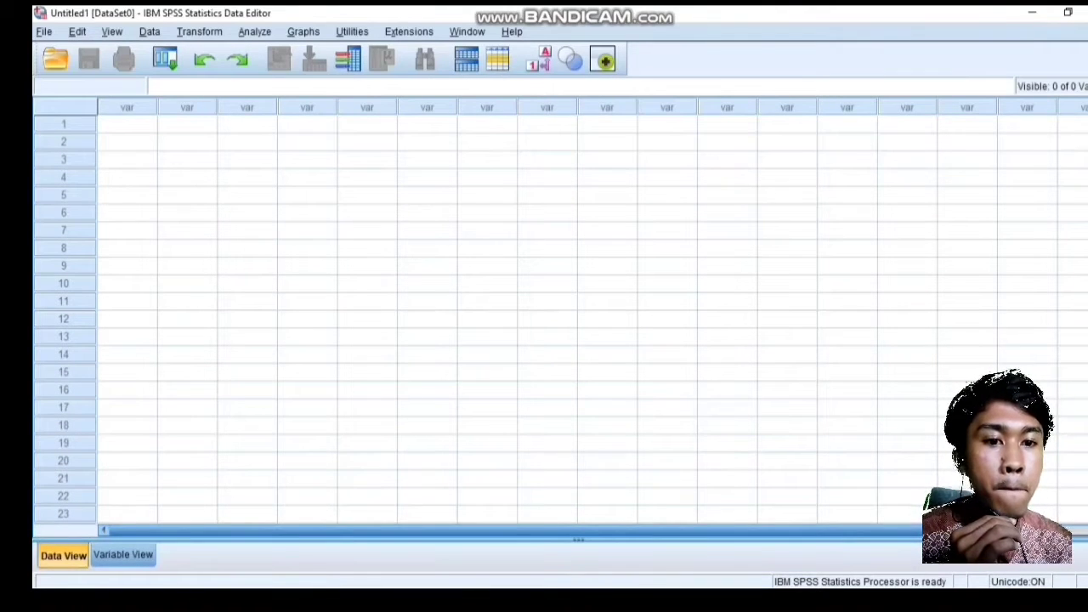
pyautogui.click(127, 124)
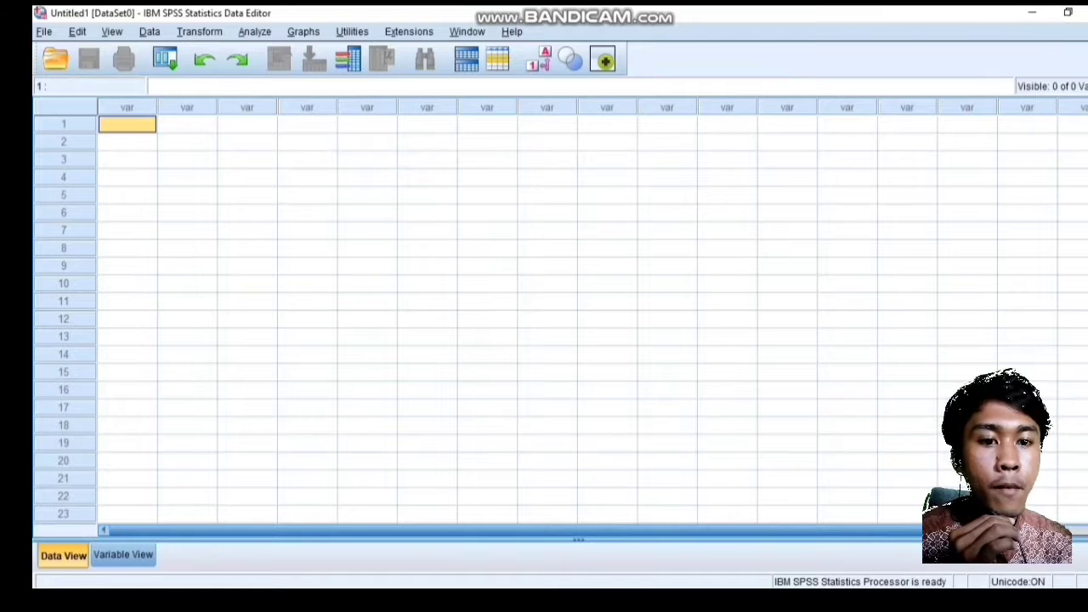
pyautogui.hotkey('ctrl', 'v')
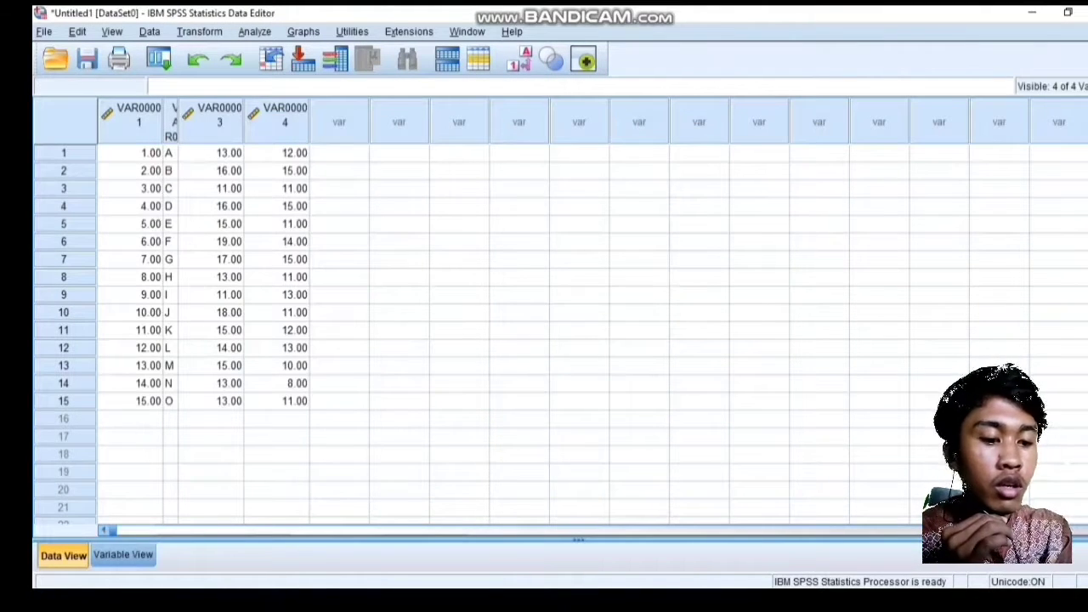
# Step: Delete the first two variables, which hold the row numbers and the subject letters
pyautogui.click(130, 123)
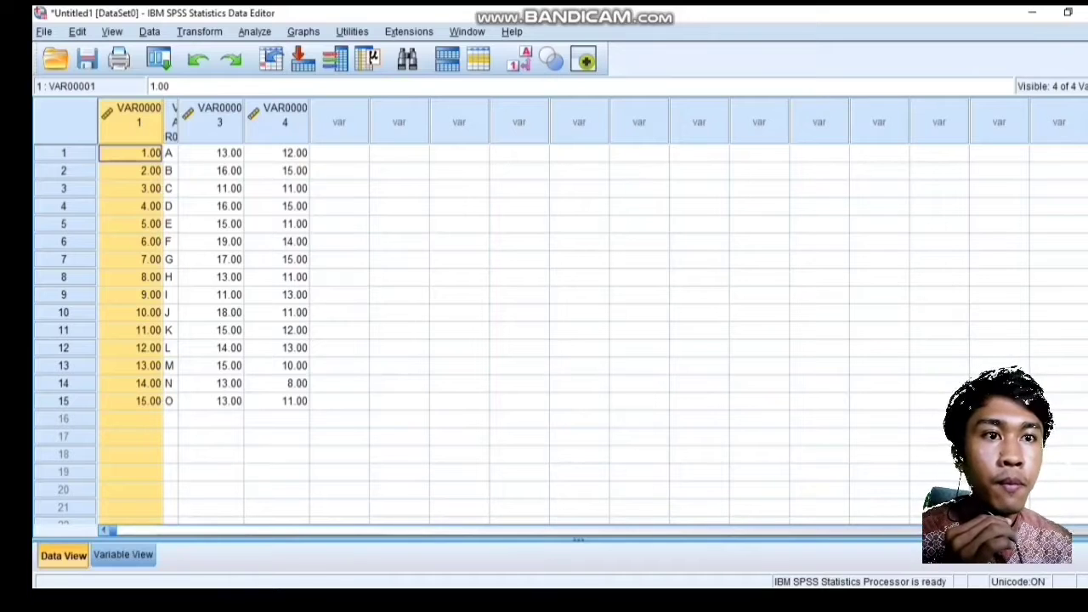
pyautogui.press('Delete')
pyautogui.click(106, 122)
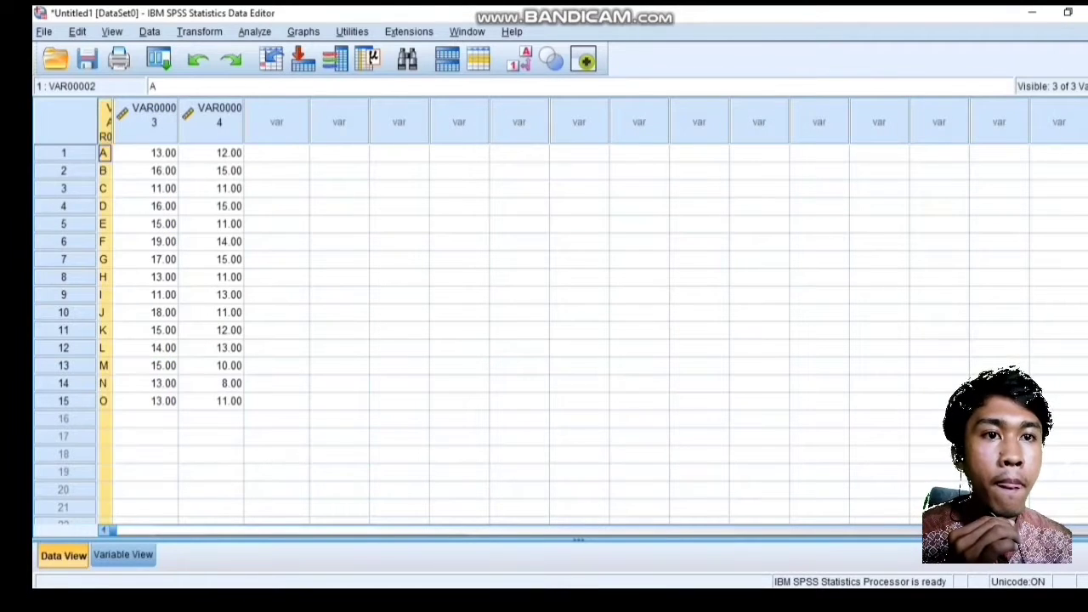
pyautogui.press('Delete')
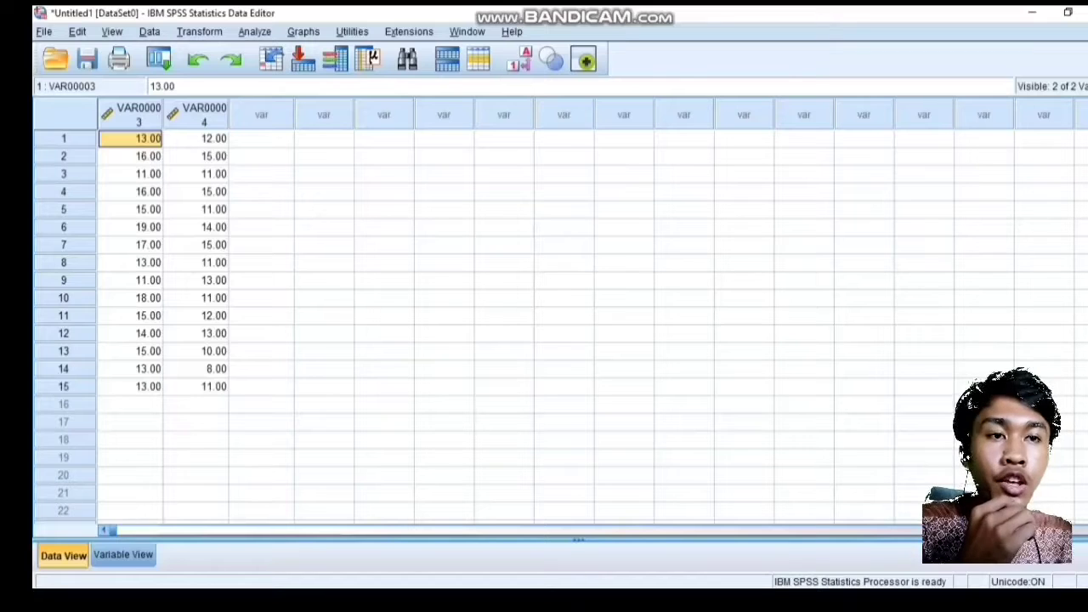
# Step: Rename the first variable, holding the pretest scores, as x in the variable definitions
pyautogui.click(124, 554)
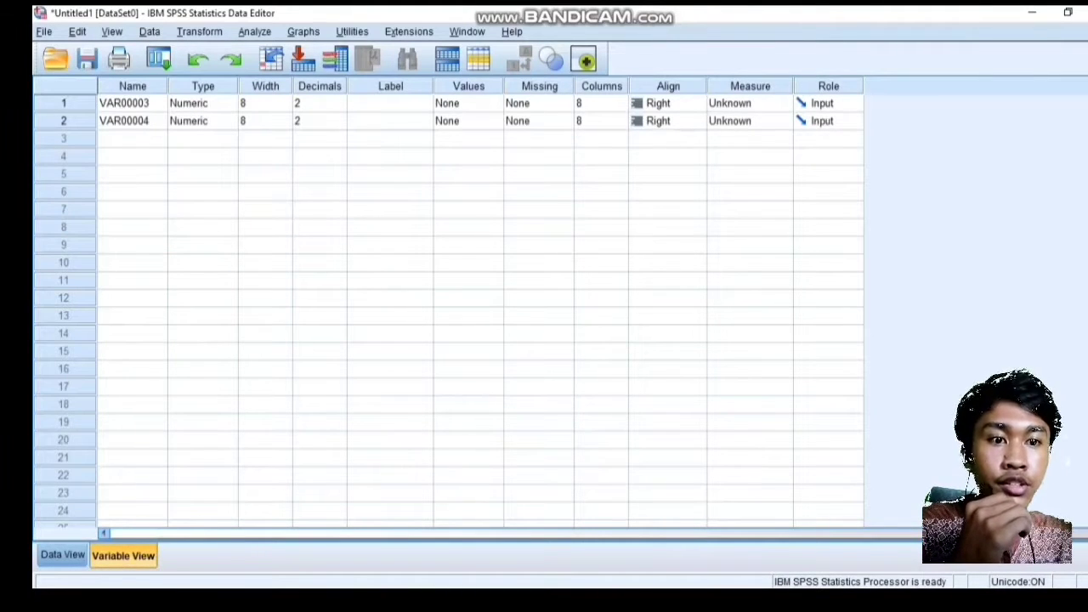
pyautogui.click(131, 102)
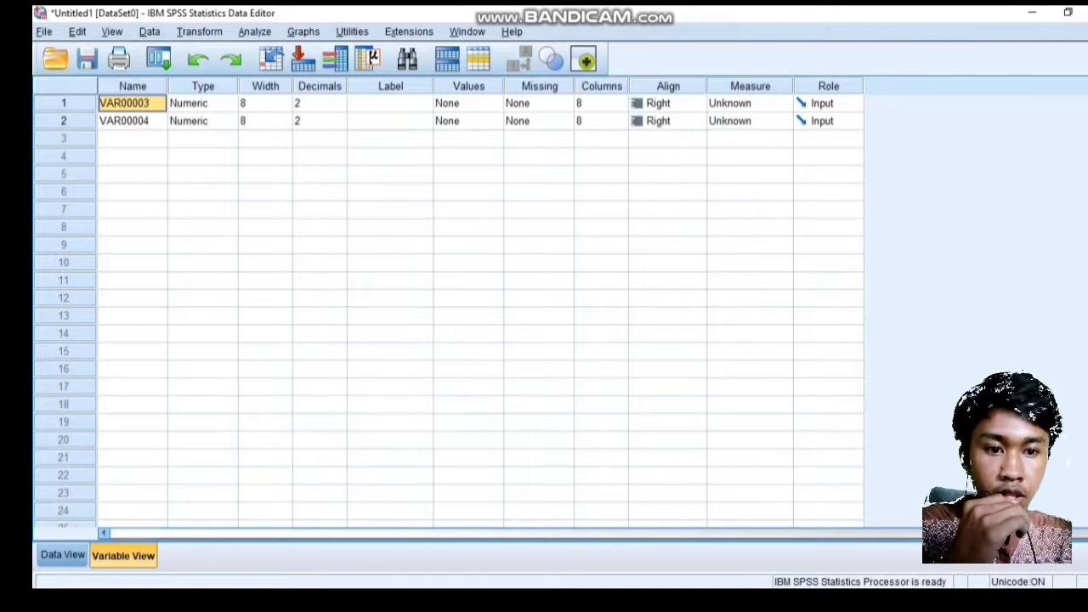
pyautogui.doubleClick(148, 103)
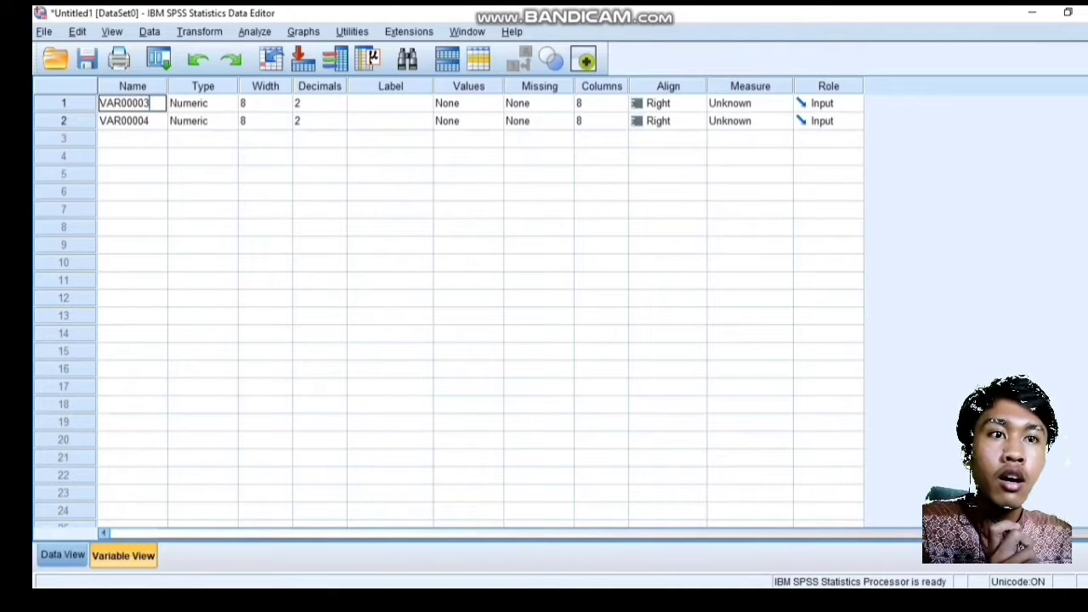
pyautogui.hotkey('shift', 'Home')
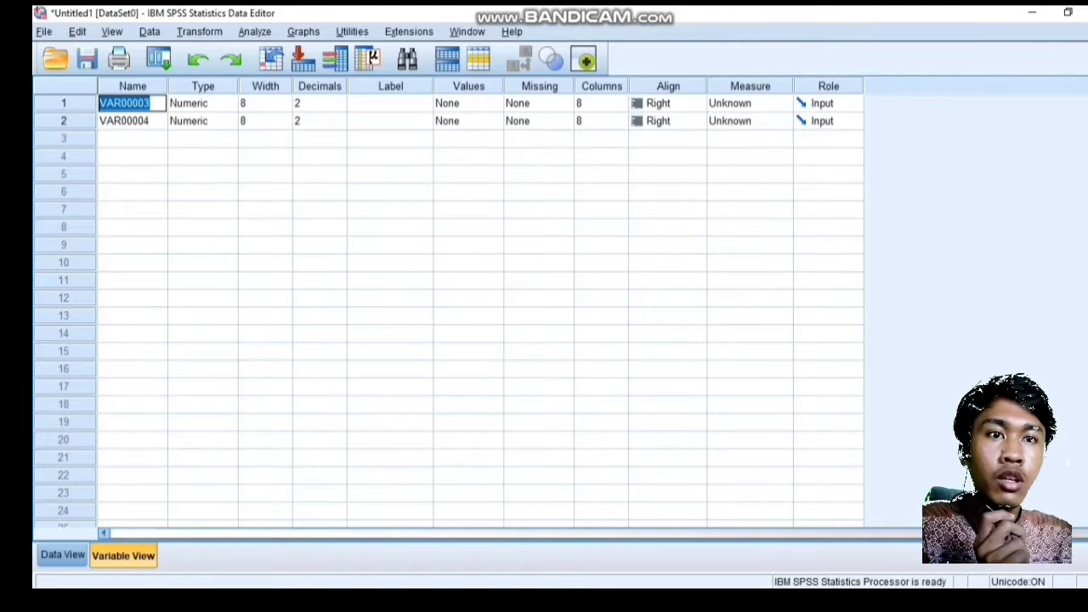
pyautogui.write('x')
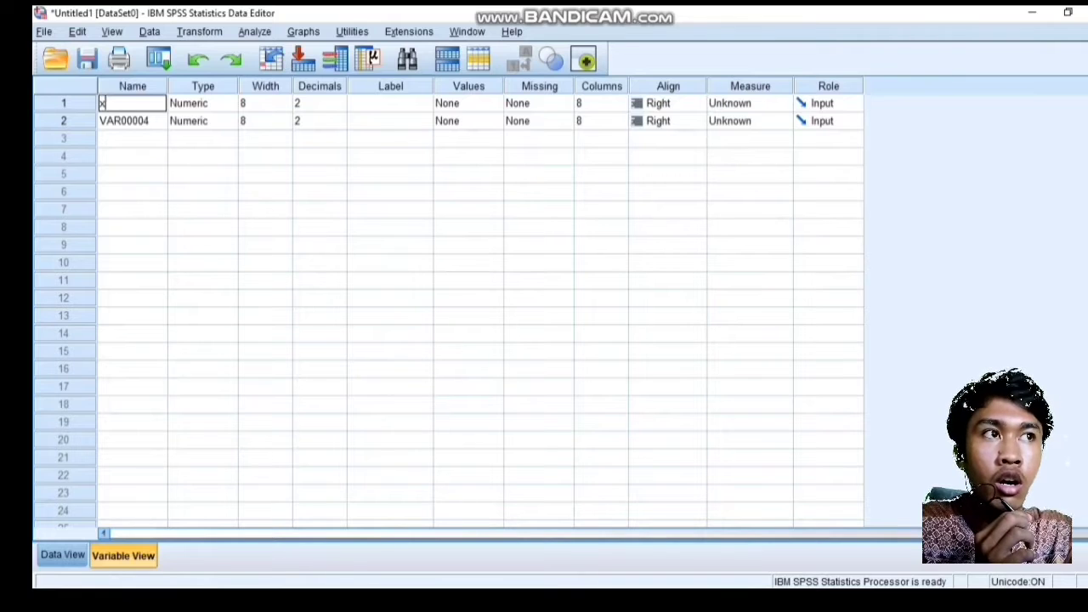
pyautogui.press('Return')
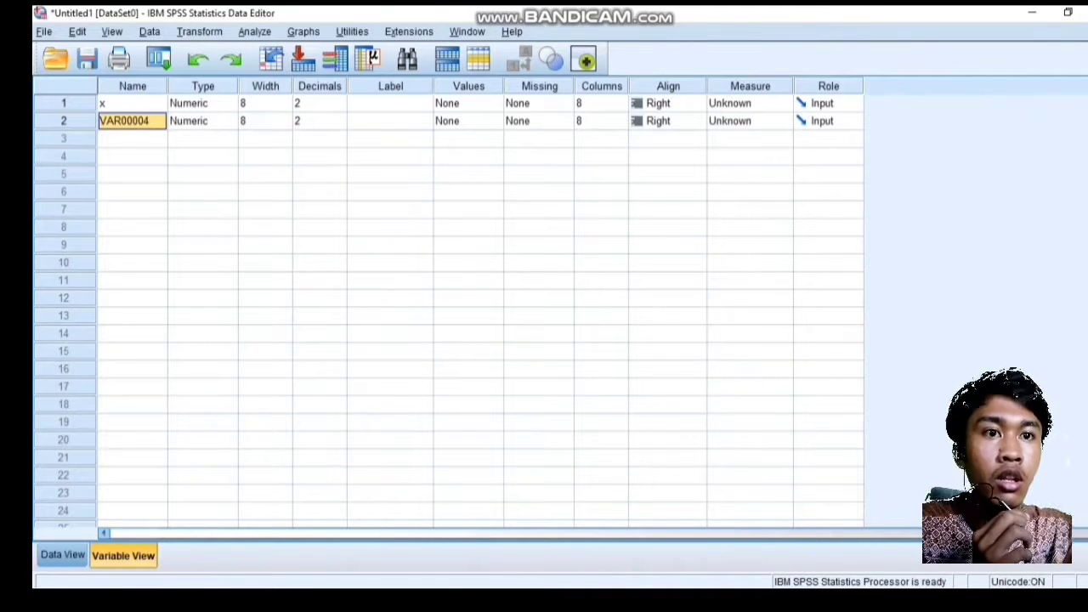
# Step: Rename the second variable, holding the posttest scores, as y
pyautogui.press('F2')
pyautogui.hotkey('shift', 'Left')
pyautogui.hotkey('shift', 'Left')
pyautogui.hotkey('shift', 'Left')
pyautogui.hotkey('shift', 'Left')
pyautogui.hotkey('shift', 'Left')
pyautogui.hotkey('shift', 'Left')
pyautogui.hotkey('shift', 'Left')
pyautogui.hotkey('shift', 'Left')
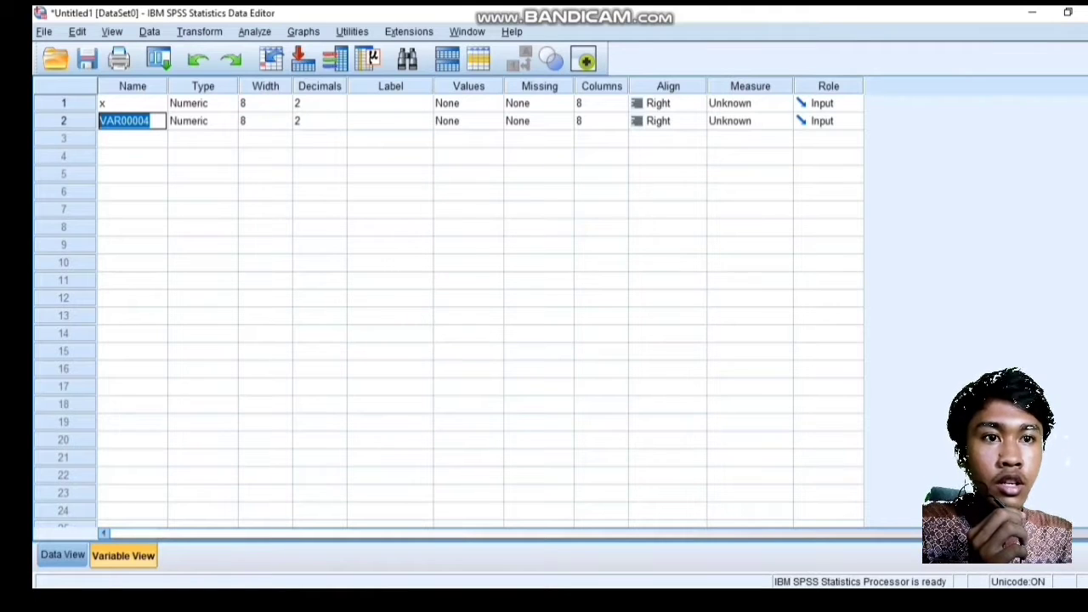
pyautogui.write('y')
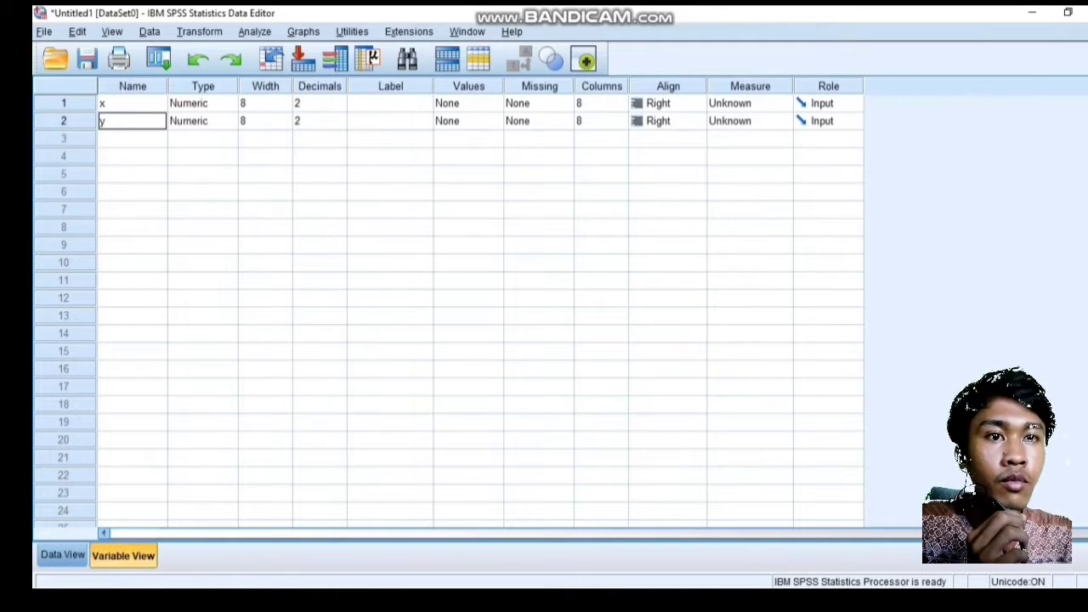
# Step: Set the number of decimals to 0 for both variables x and y
pyautogui.click(316, 102)
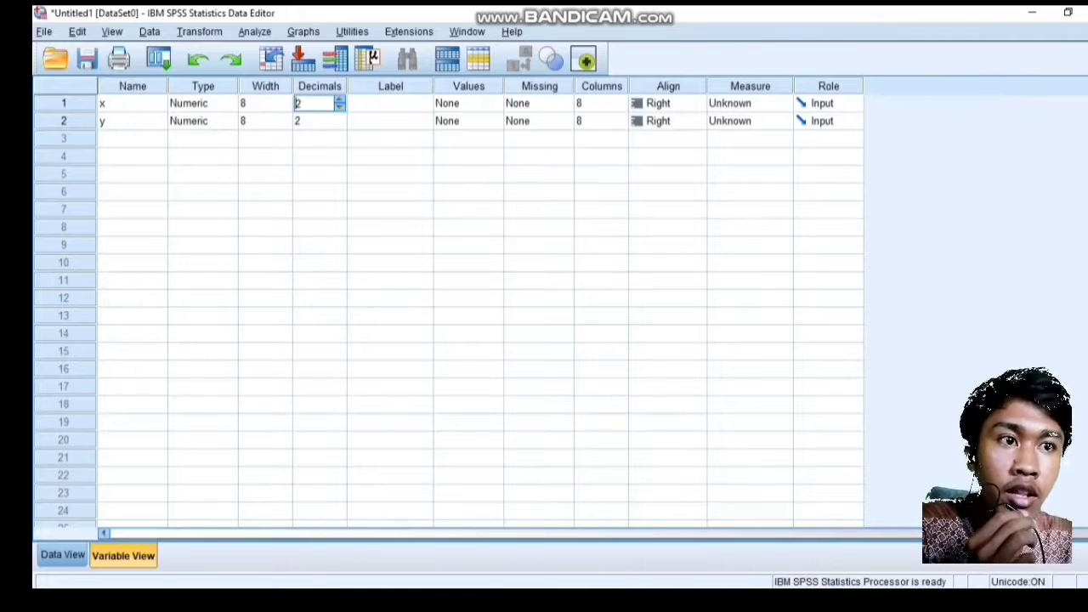
pyautogui.press('Down')
pyautogui.press('Down')
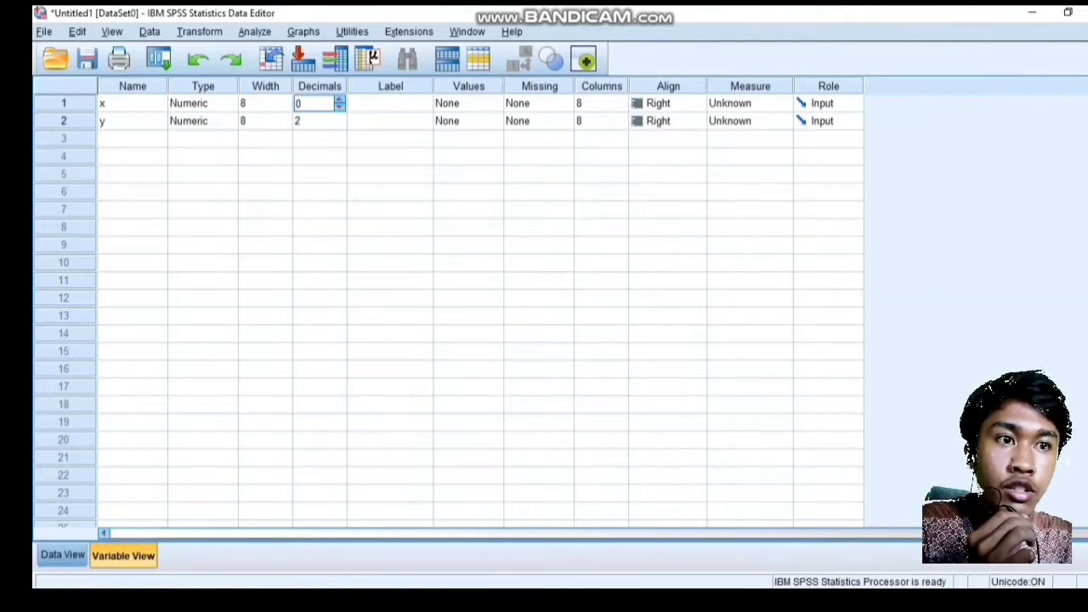
pyautogui.click(337, 122)
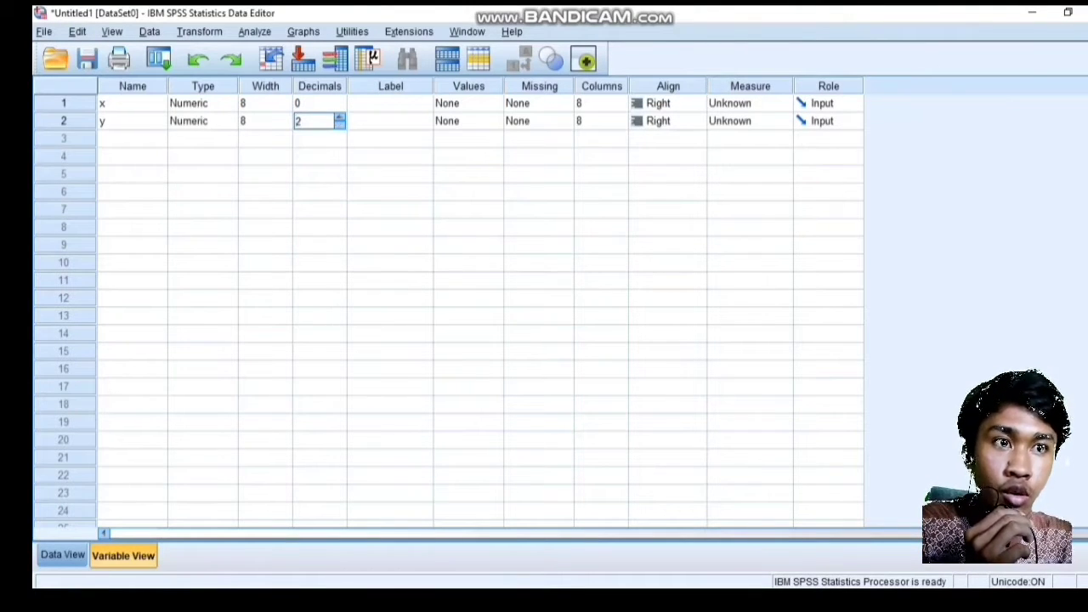
pyautogui.press('Down')
pyautogui.press('Down')
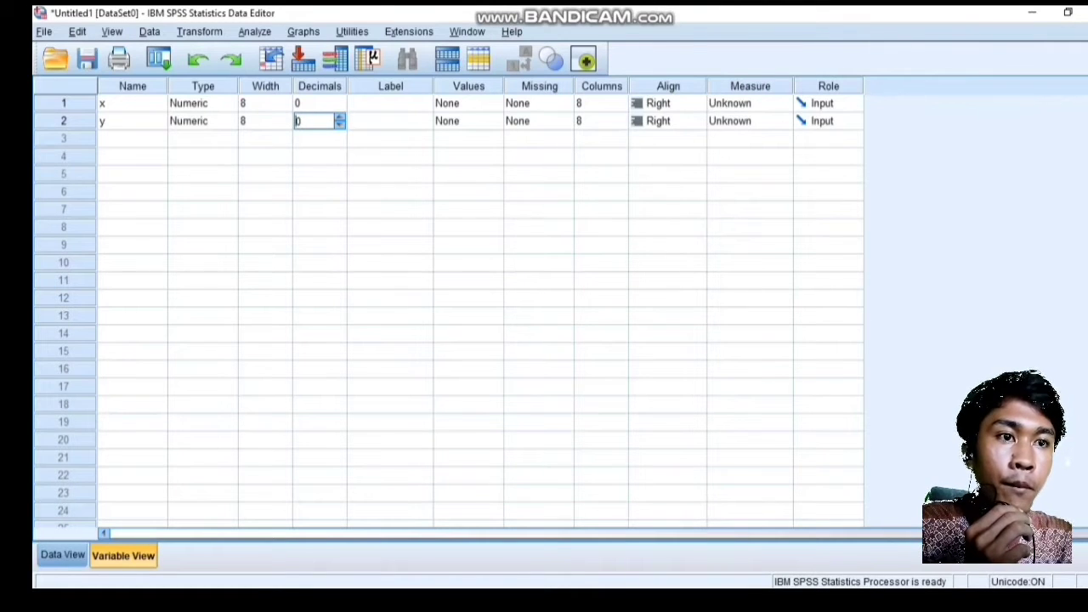
# Step: Check the column headings in the Word table and label variable x "pretest" and variable y "post test"
pyautogui.click(391, 103)
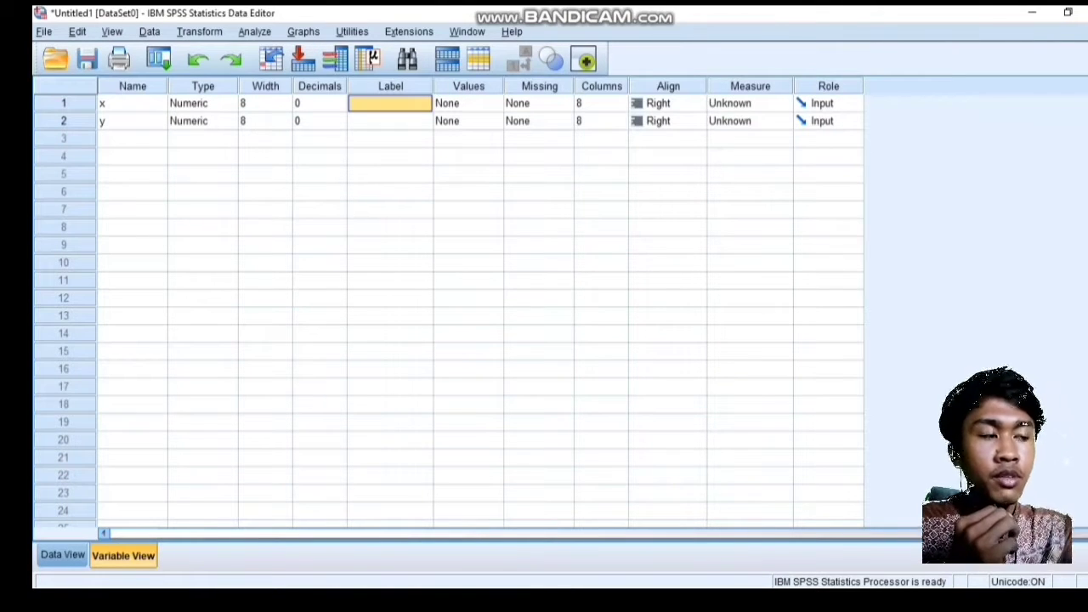
pyautogui.hotkey('alt', 'Tab')
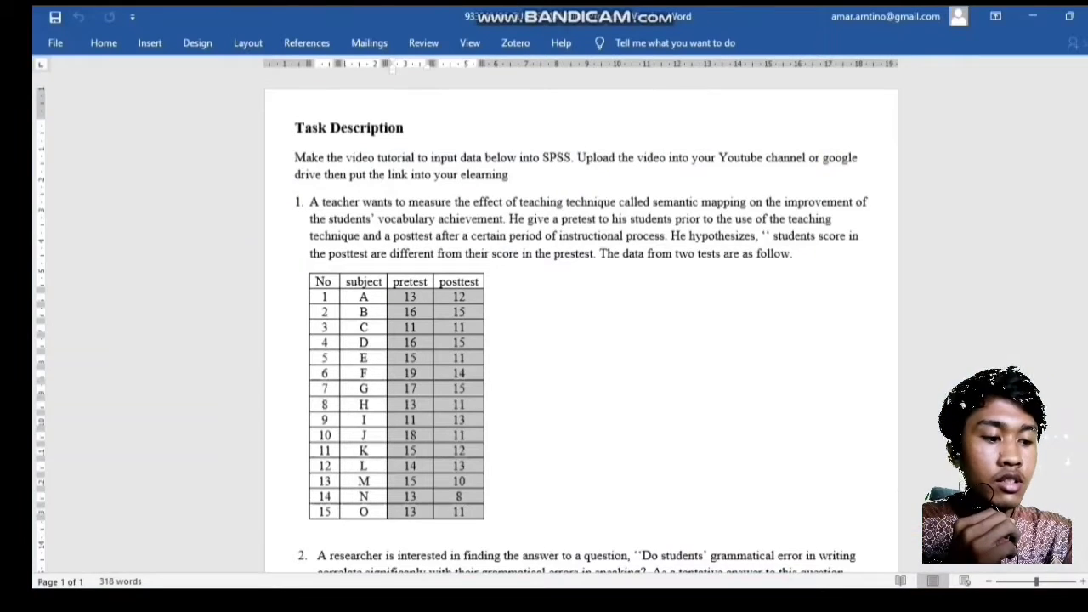
pyautogui.hotkey('alt', 'Tab')
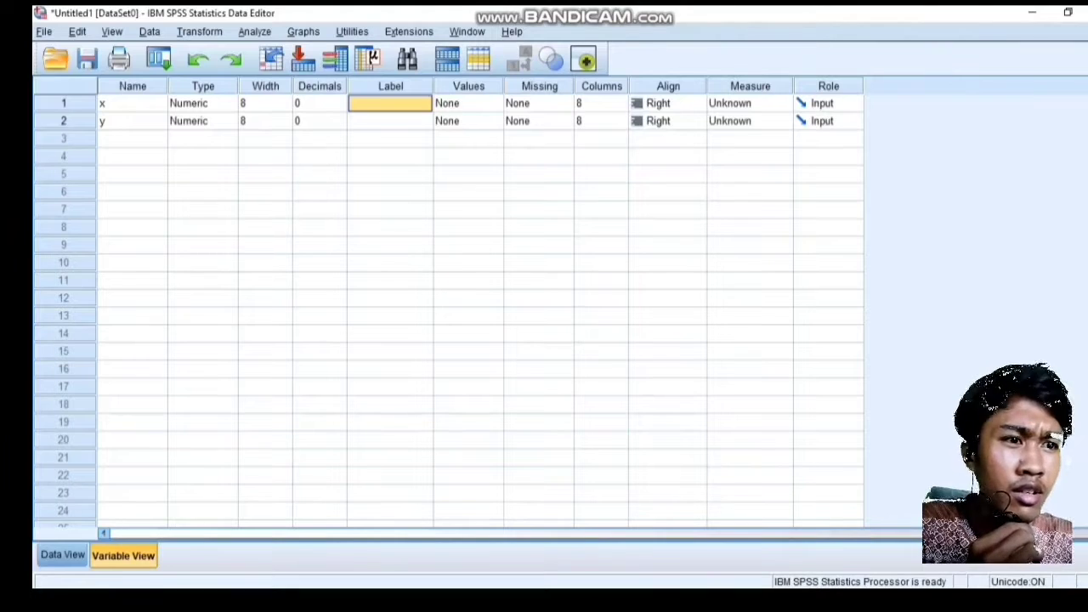
pyautogui.write('pretest')
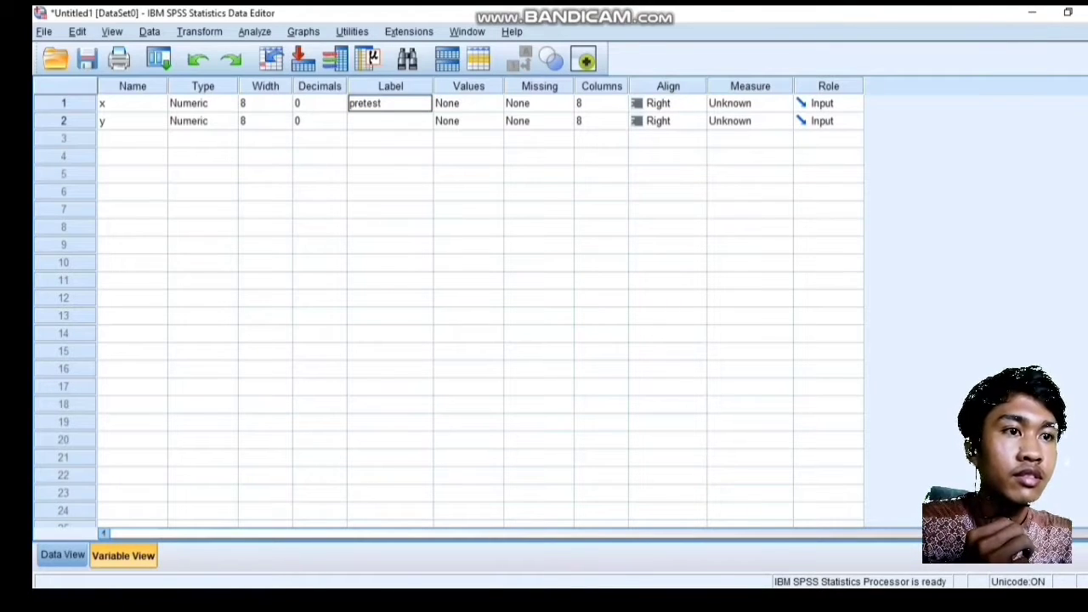
pyautogui.press('Return')
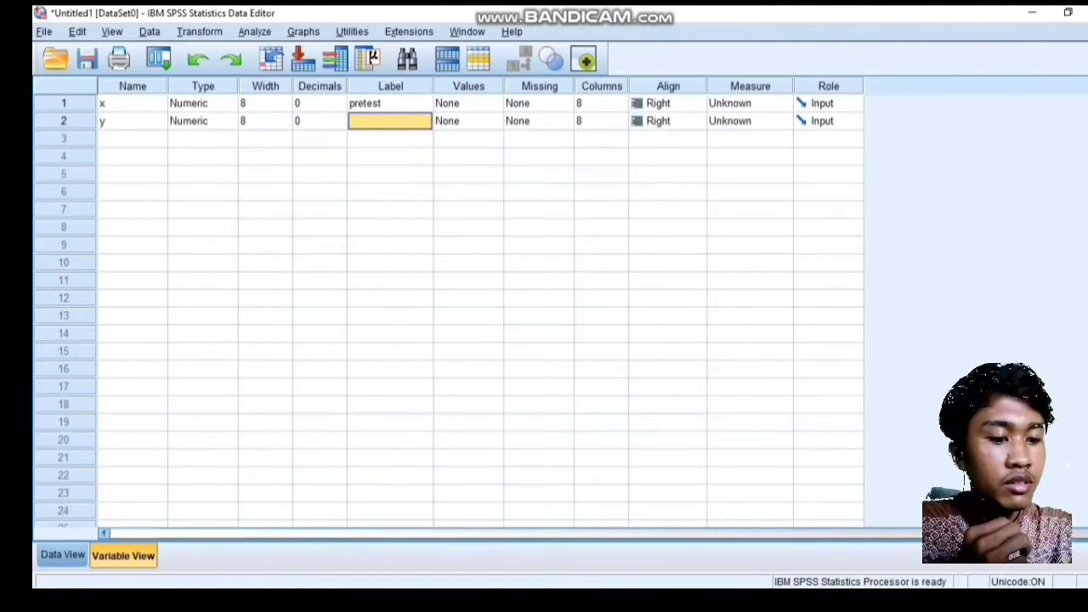
pyautogui.write('pos')
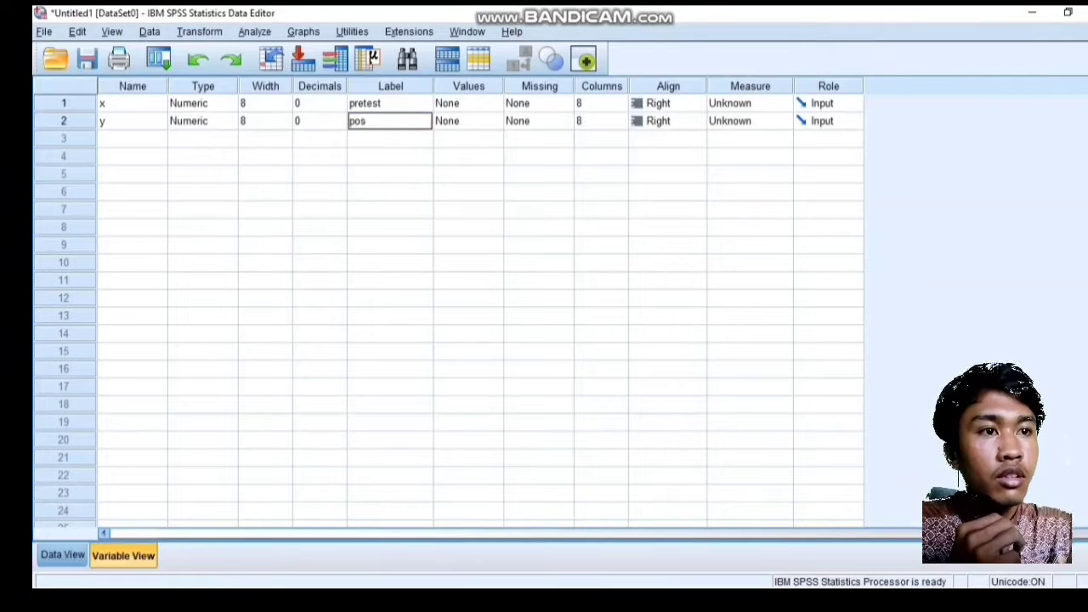
pyautogui.write('t t')
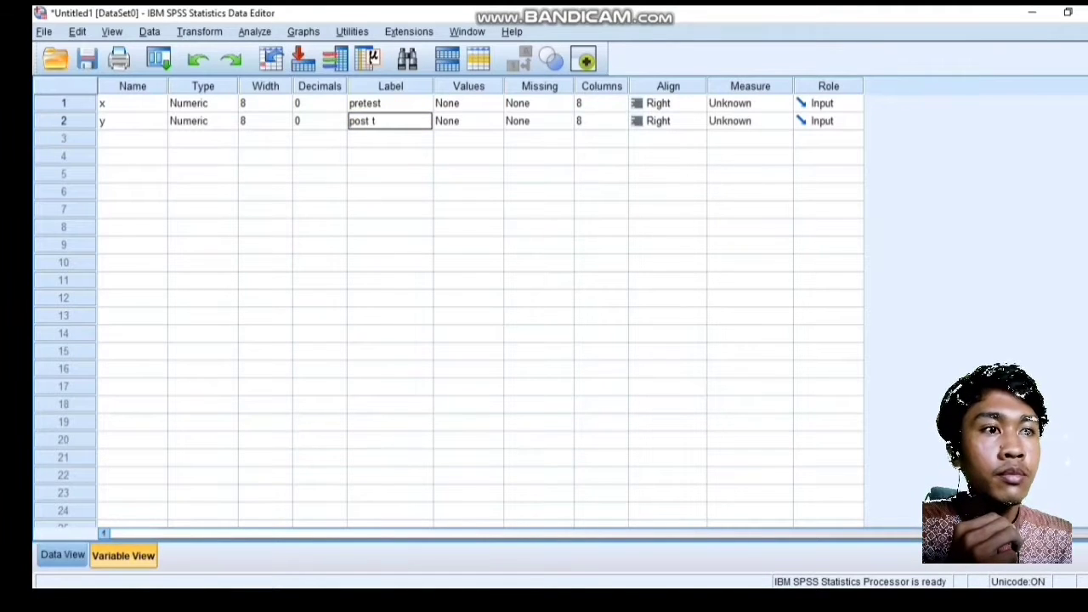
pyautogui.write('est')
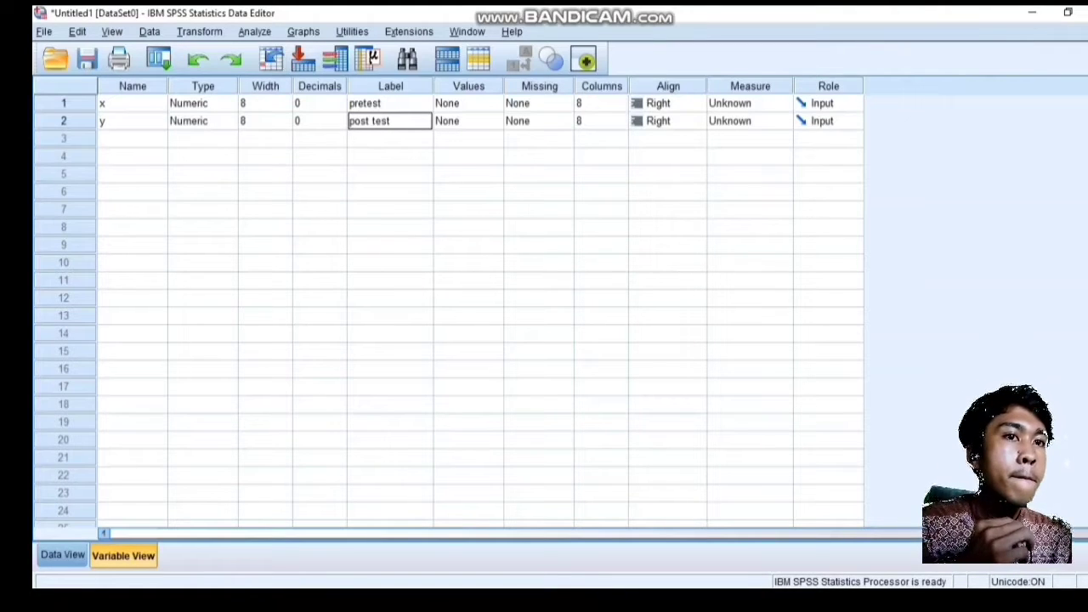
# Step: Run a paired-samples T test with pretest as Variable1 and post test as Variable2, and select the Paired Samples Test output table
pyautogui.hotkey('alt', 'a')
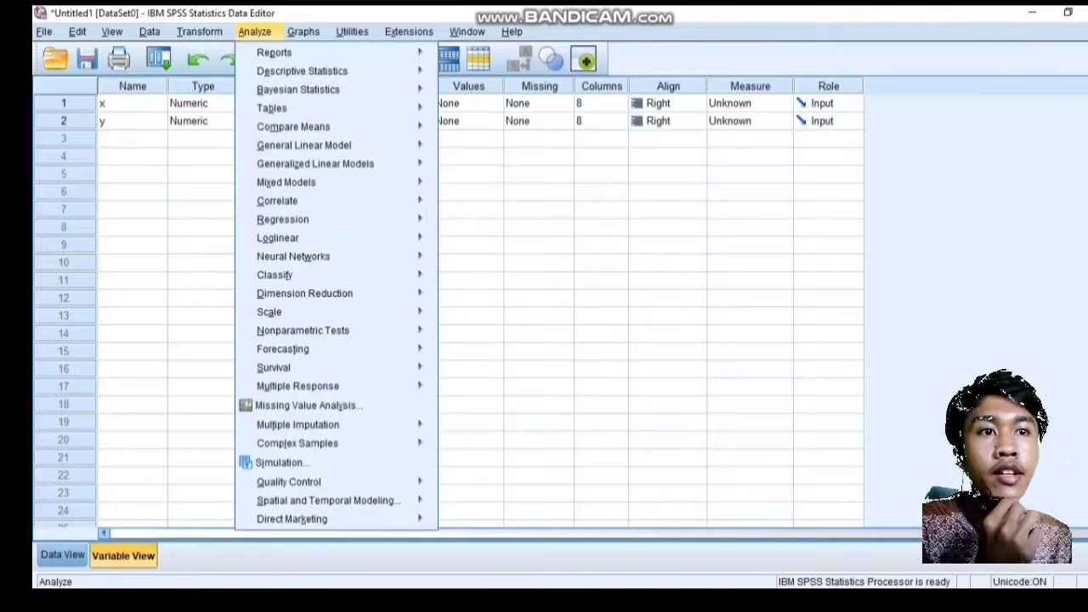
pyautogui.moveTo(293, 126)
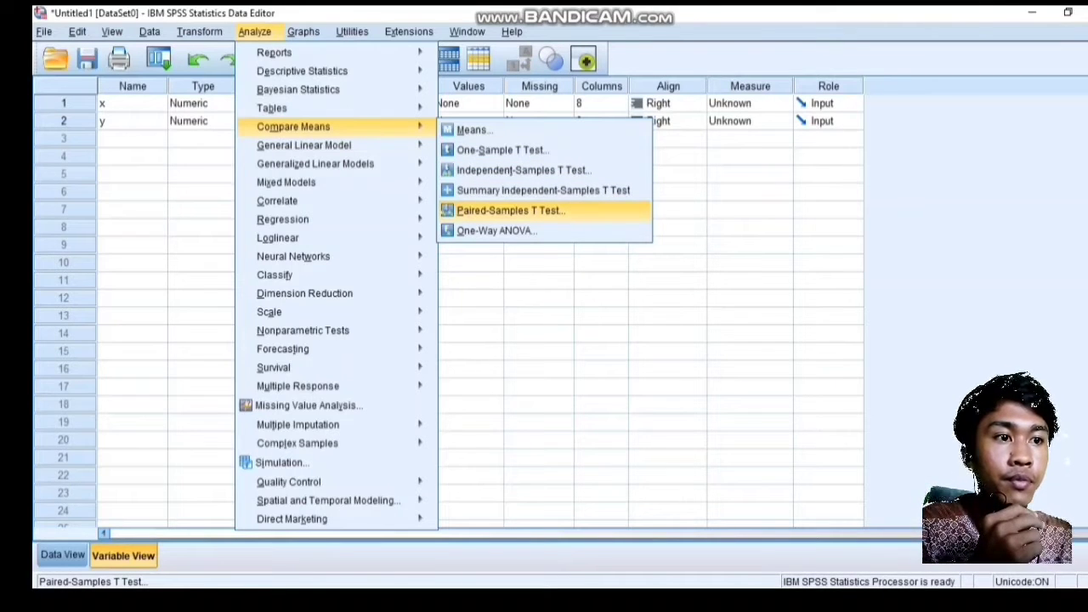
pyautogui.click(511, 211)
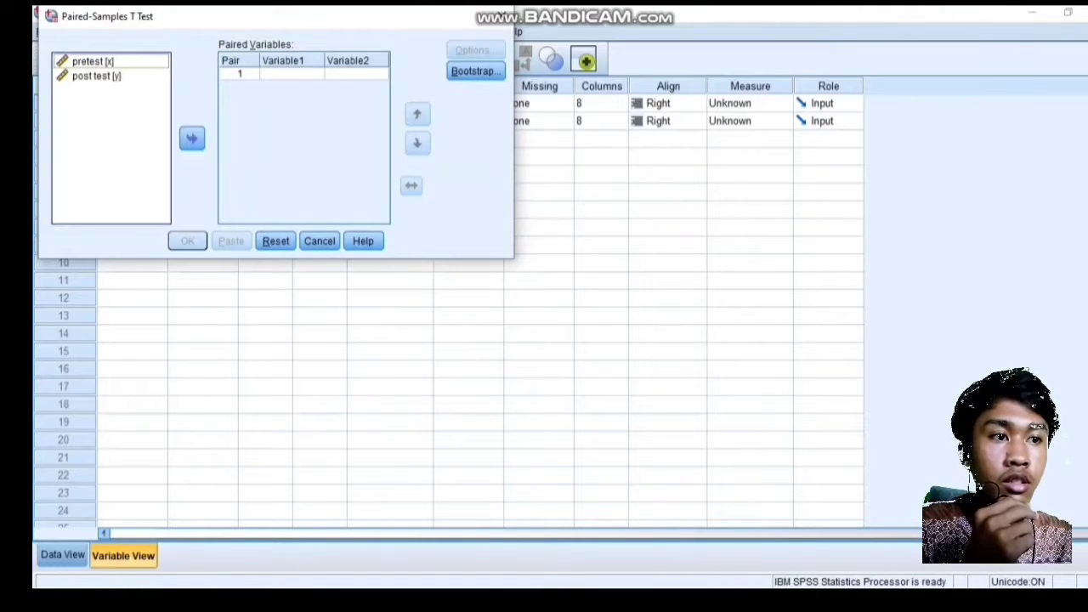
pyautogui.click(93, 61)
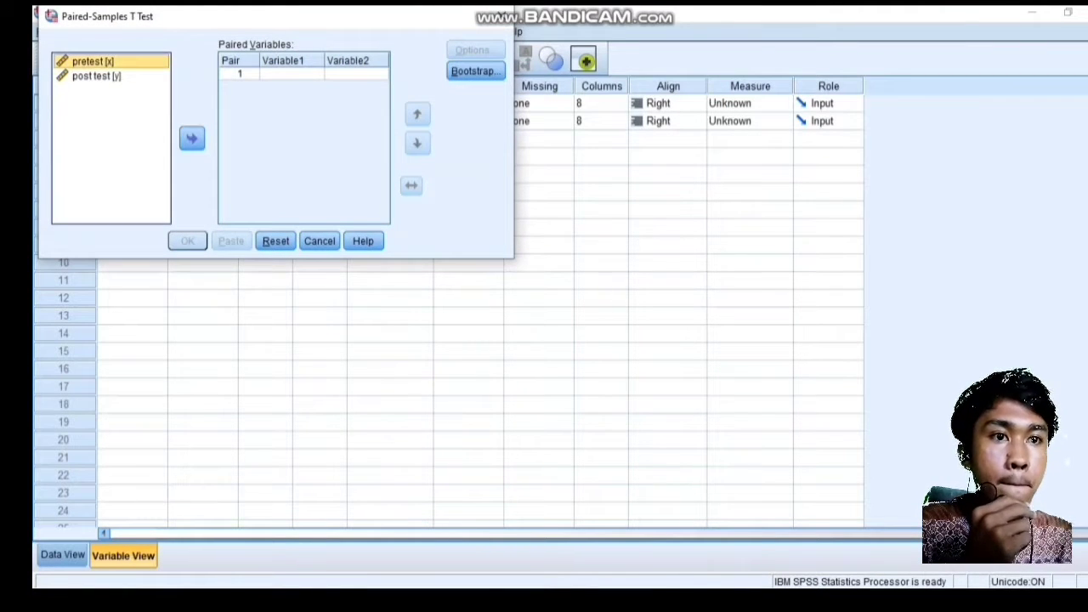
pyautogui.keyDown('ctrl'); pyautogui.click(96, 76); pyautogui.keyUp('ctrl')
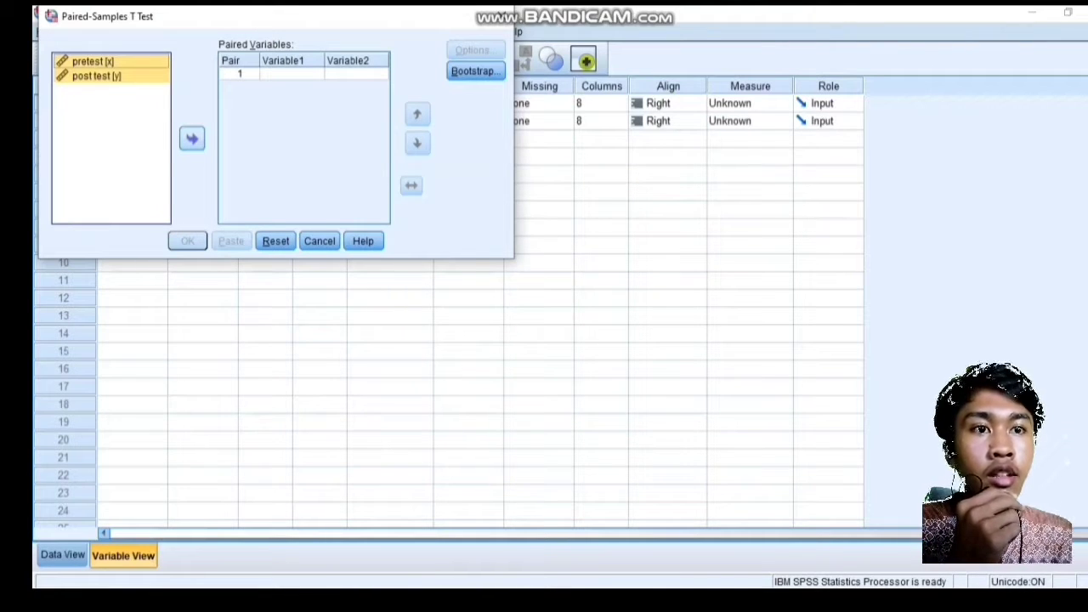
pyautogui.click(192, 139)
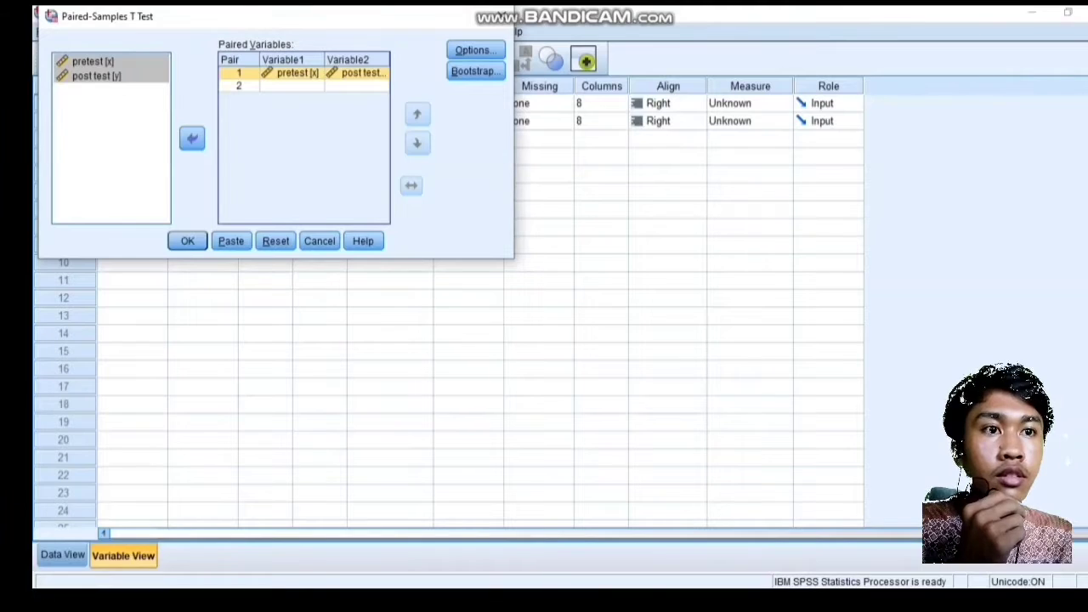
pyautogui.click(187, 241)
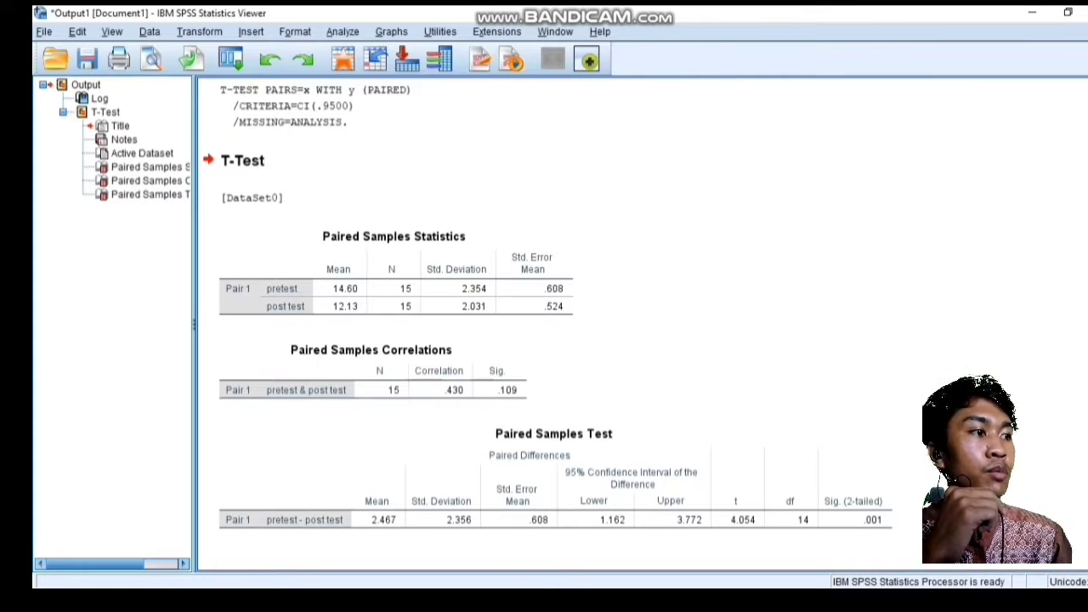
pyautogui.click(552, 476)
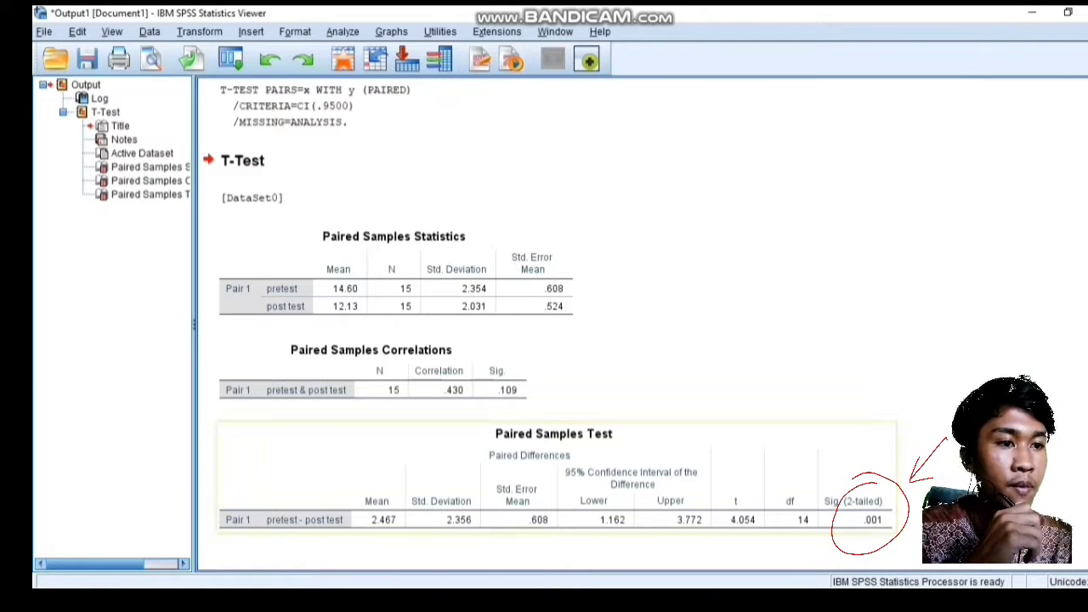
# Step: Exit SPSS from the Data Editor without saving the output or the dataset
pyautogui.click(601, 602)
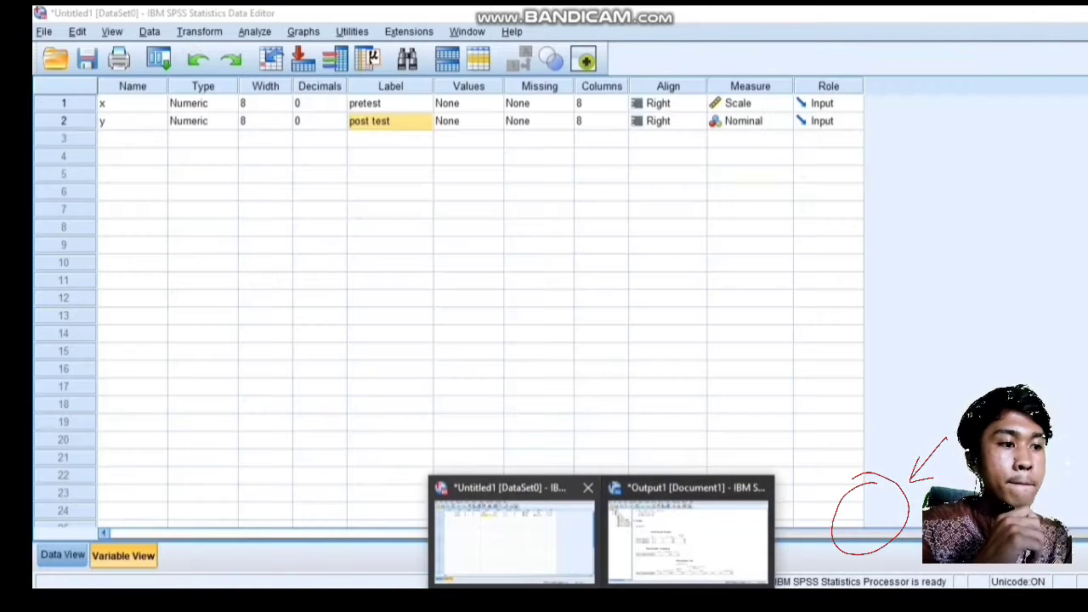
pyautogui.click(514, 535)
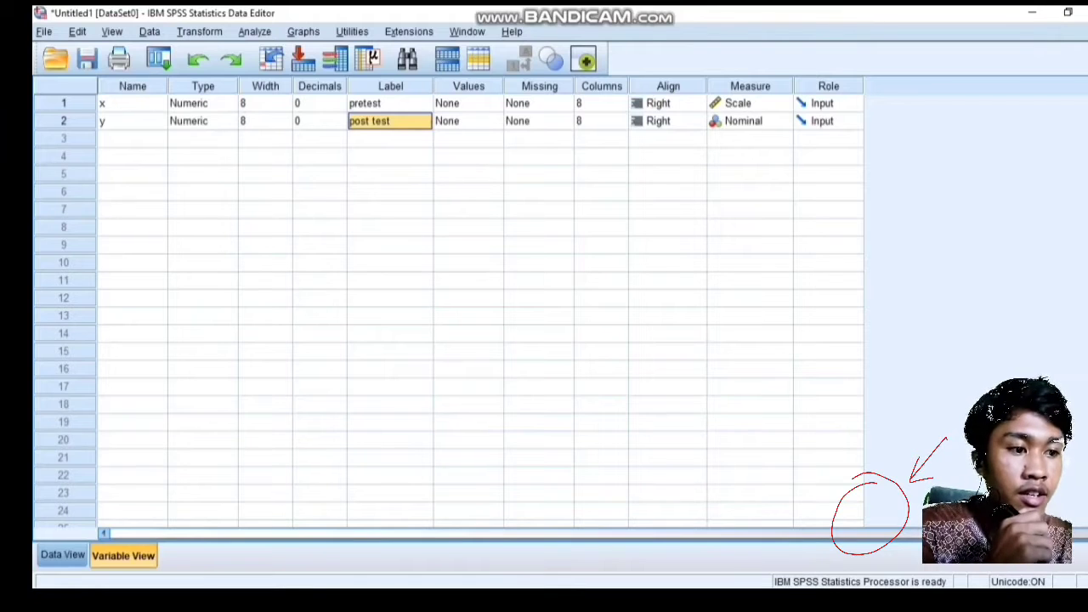
pyautogui.click(1086, 12)
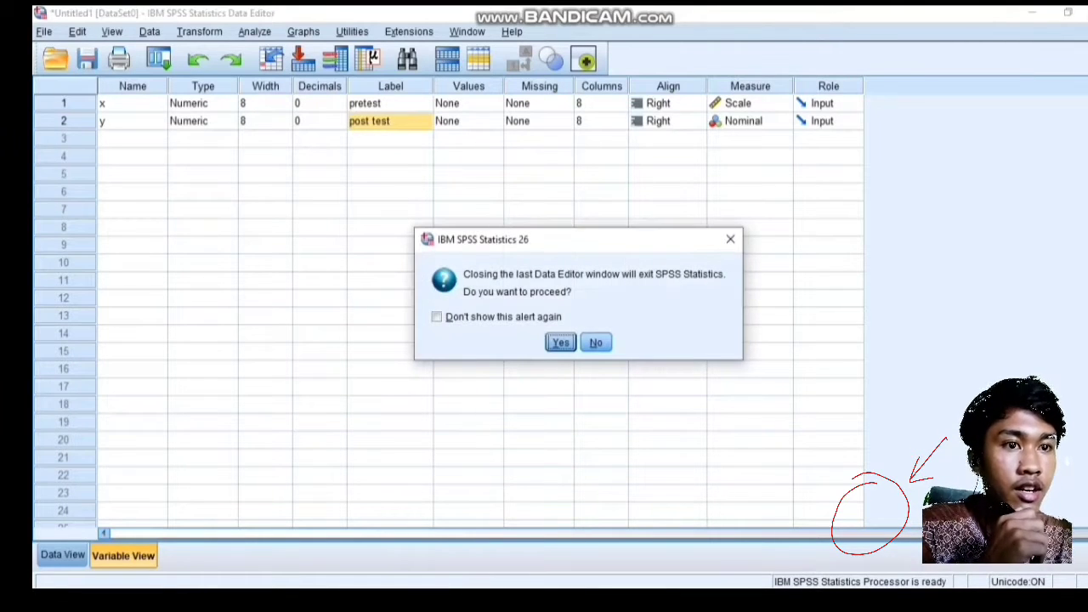
pyautogui.press('Return')
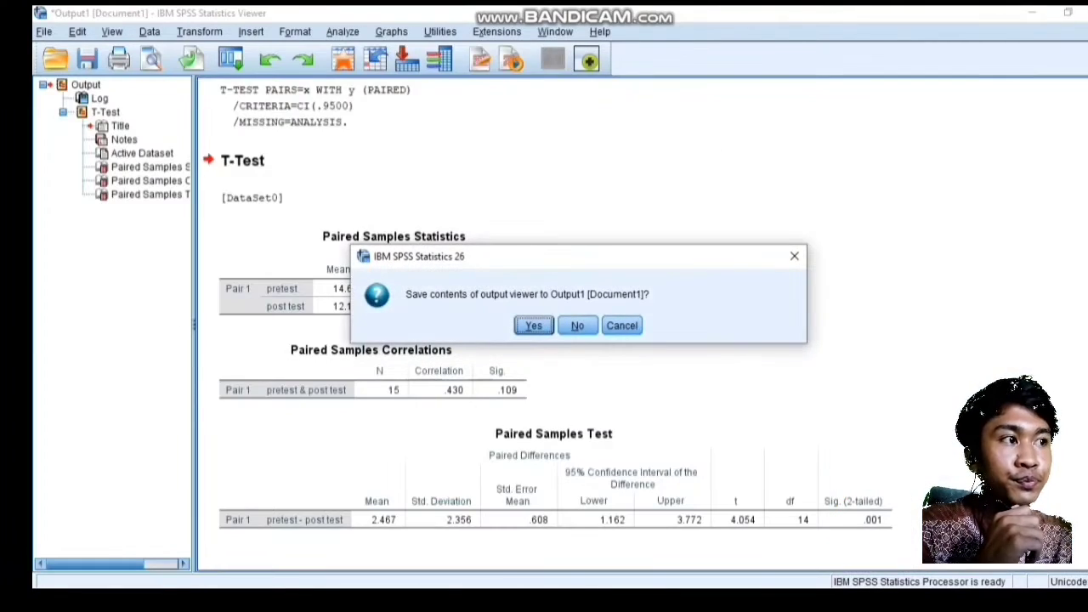
pyautogui.click(578, 326)
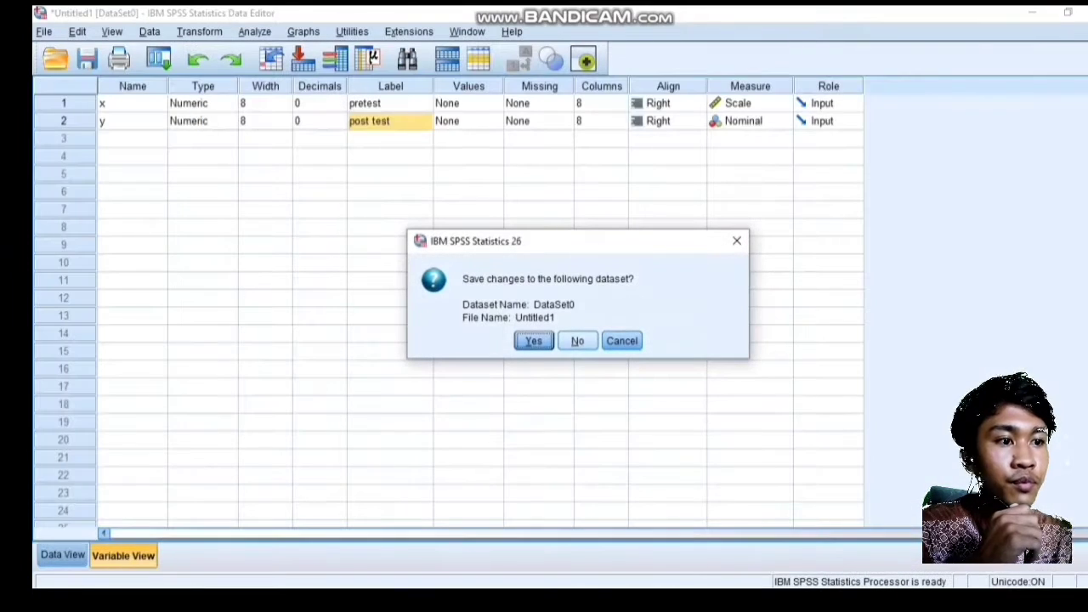
pyautogui.click(578, 341)
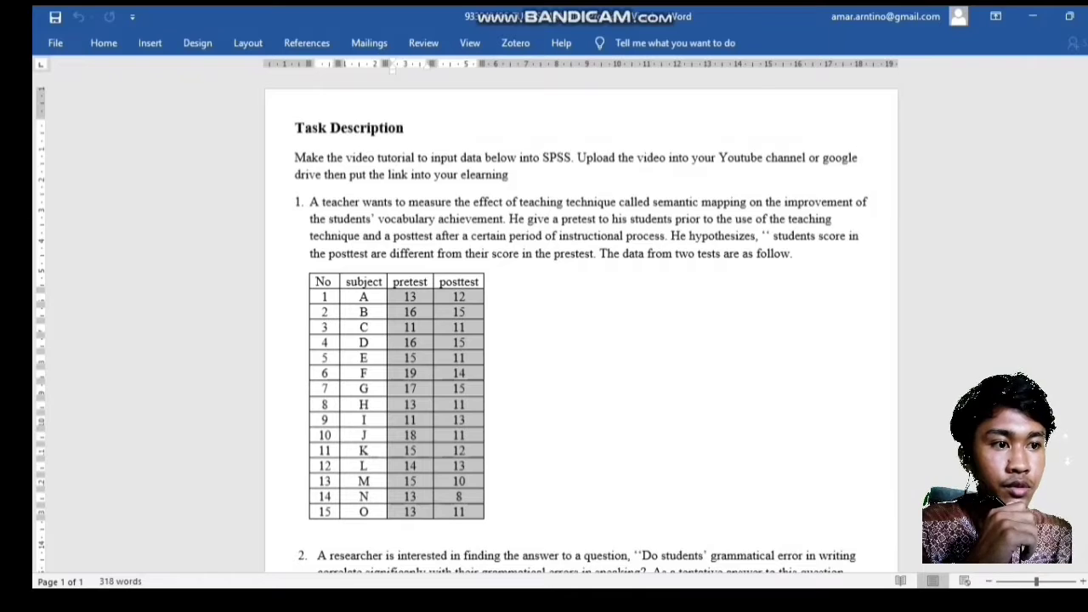
# Step: Find the second task in the Word document, start IBM SPSS Statistics 26 again and dismiss its welcome dialog
pyautogui.scroll(-4, 582, 323)
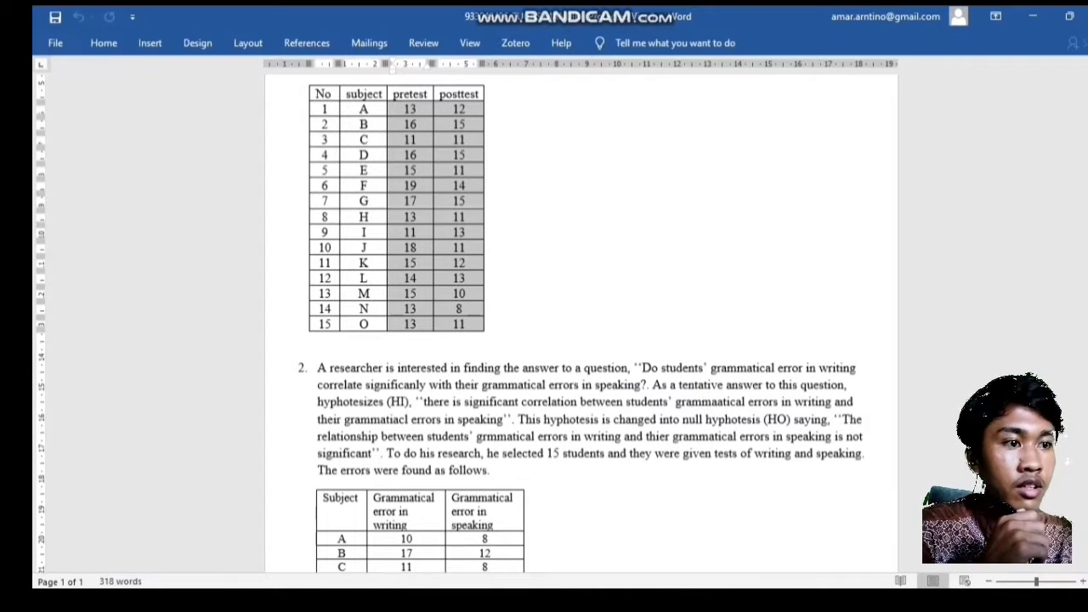
pyautogui.scroll(-1, 581, 323)
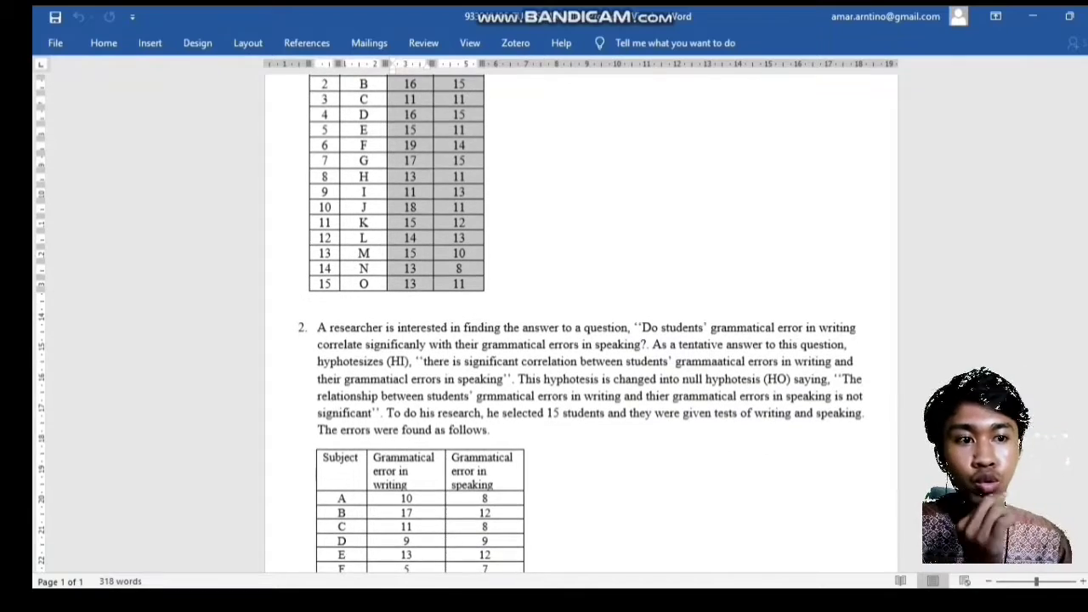
pyautogui.press('super')
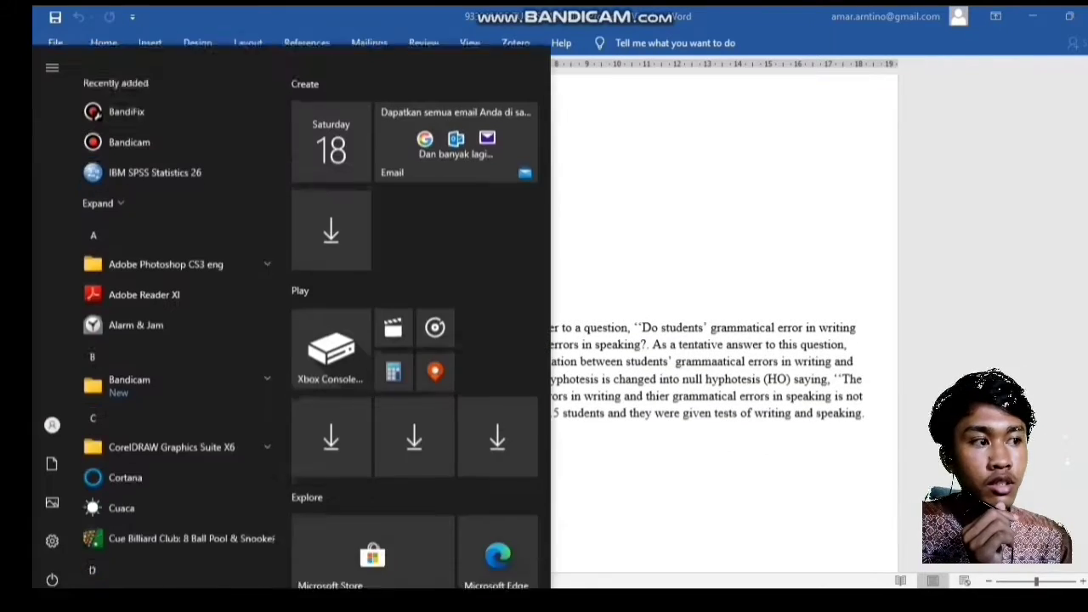
pyautogui.click(177, 144)
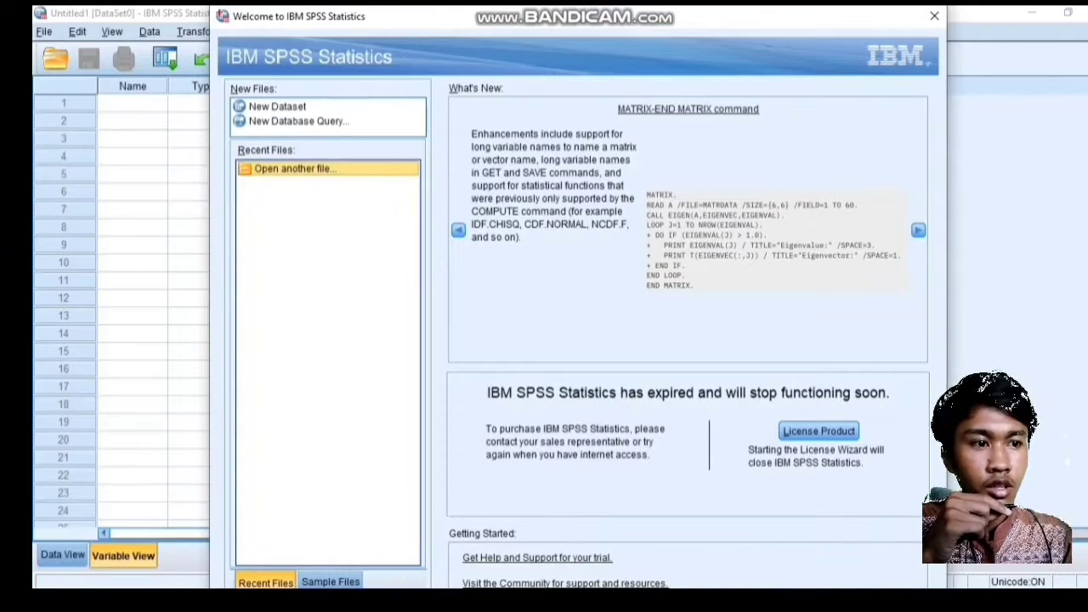
pyautogui.click(934, 16)
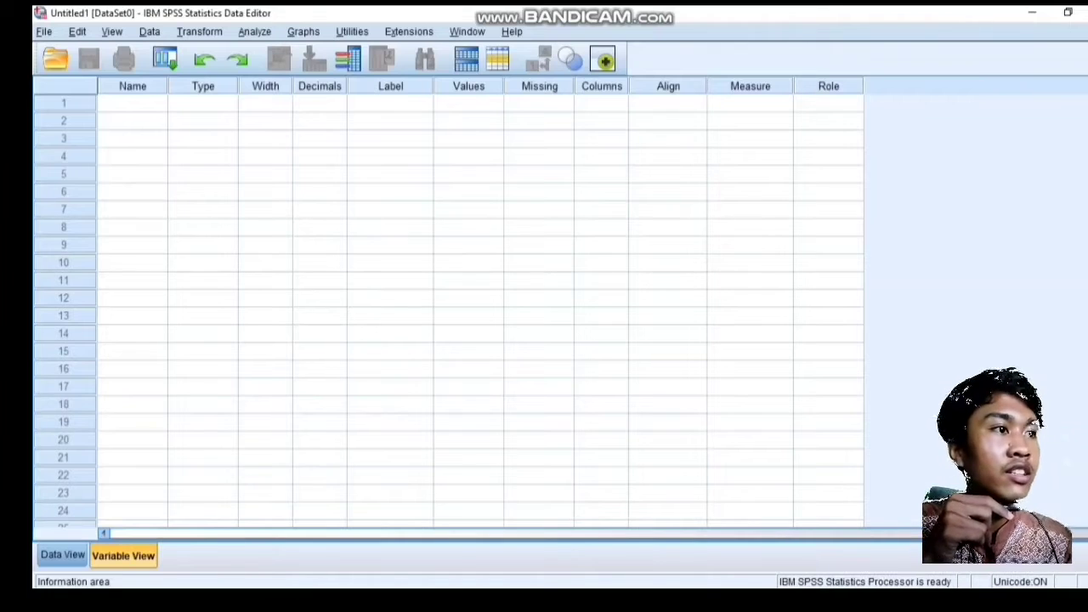
# Step: Check the second task's grammatical error table in Word and show the empty data grid in SPSS
pyautogui.hotkey('alt', 'Tab')
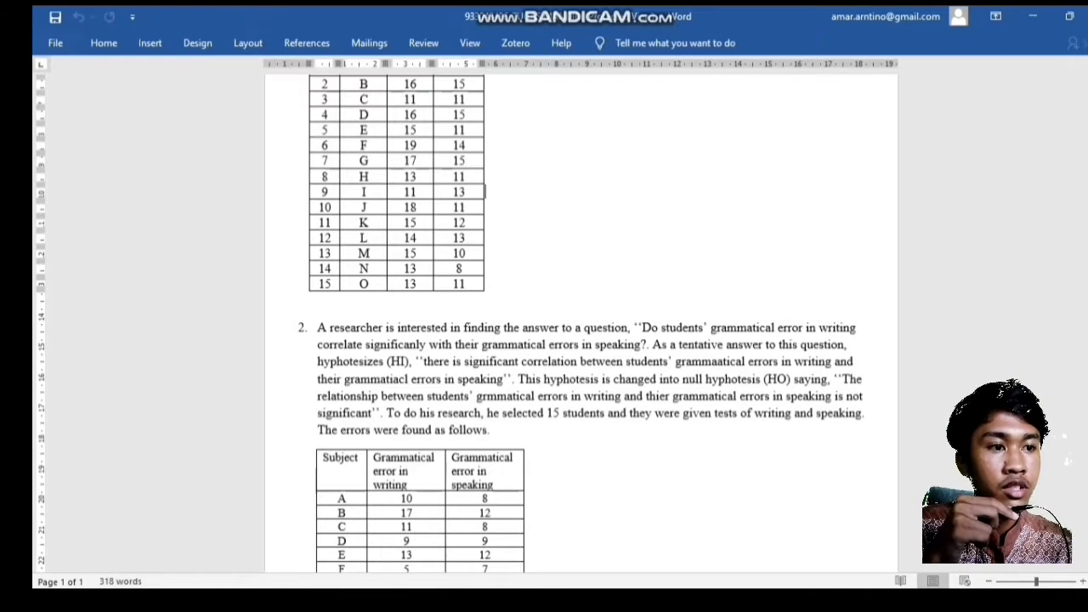
pyautogui.scroll(-3, 581, 323)
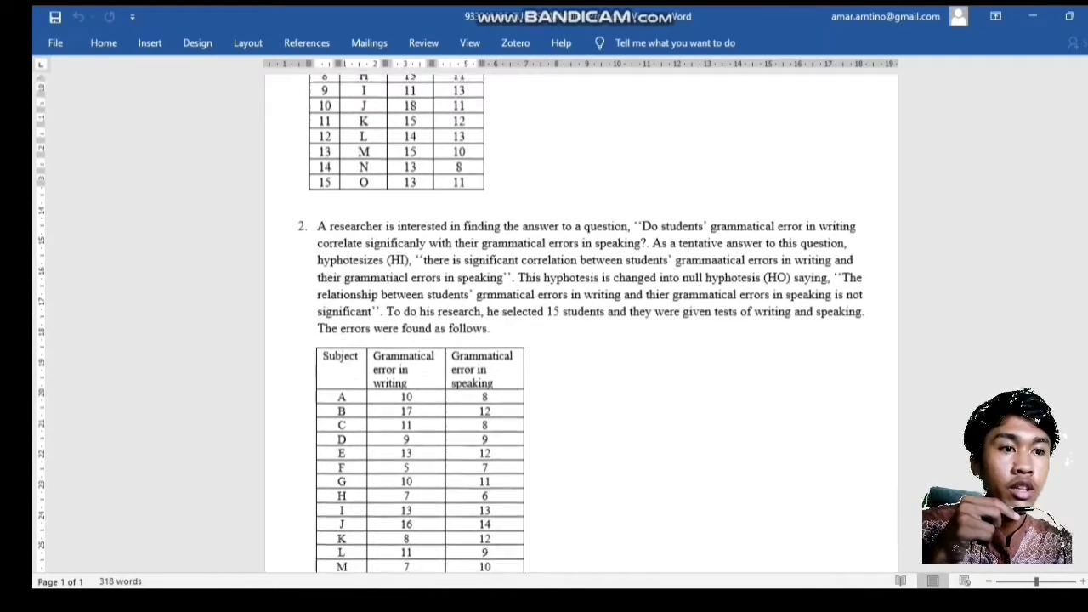
pyautogui.hotkey('alt', 'Tab')
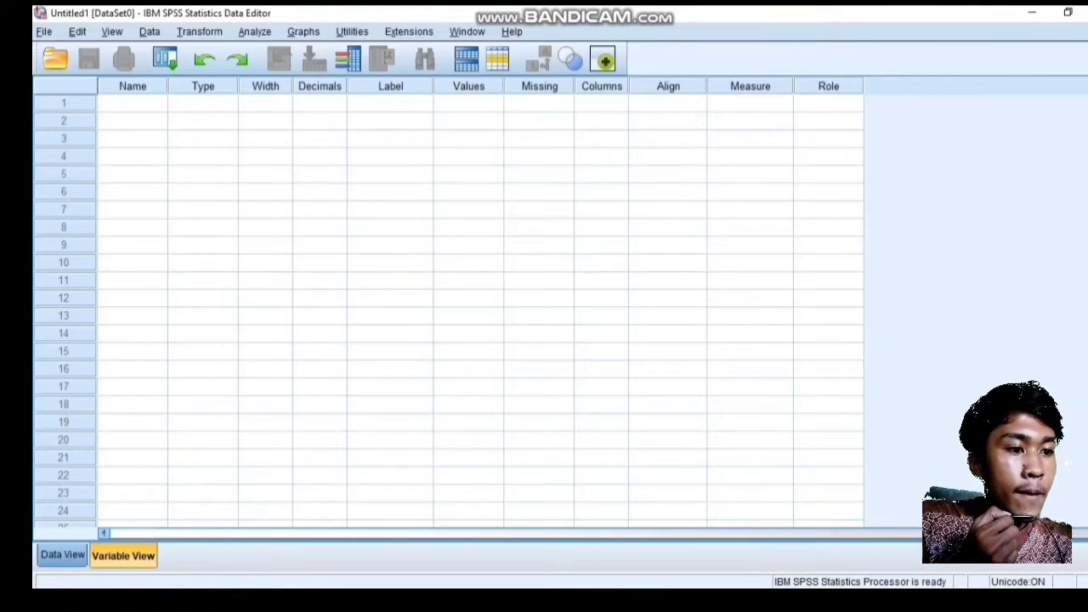
pyautogui.hotkey('ctrl', 't')
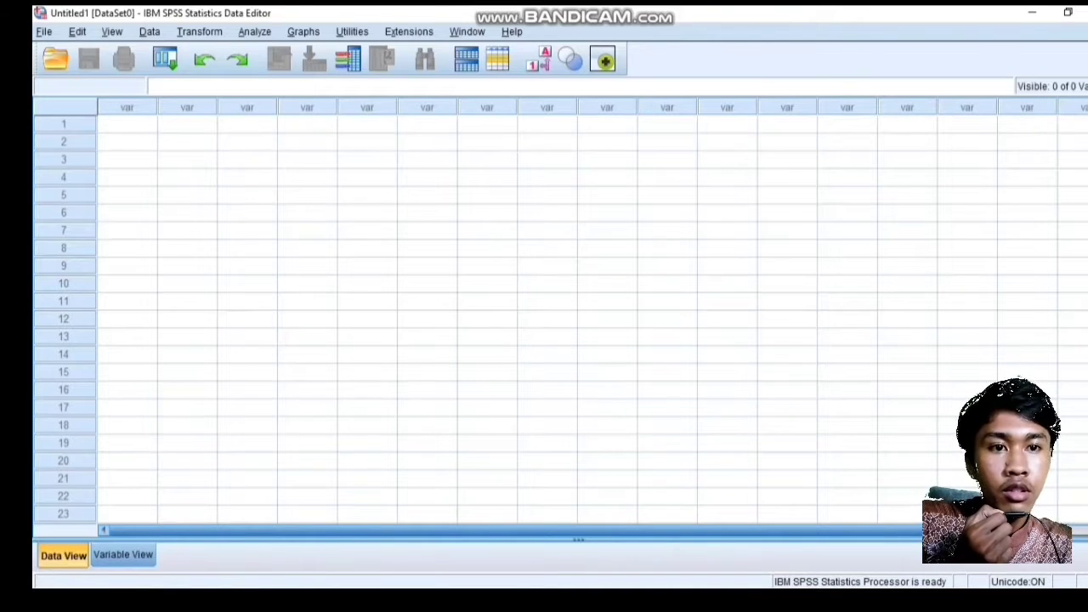
# Step: Copy the writing and speaking error scores for subjects A to O from Word into SPSS, and delete the column of subject letters
pyautogui.hotkey('alt', 'Tab')
pyautogui.scroll(-2, 581, 323)
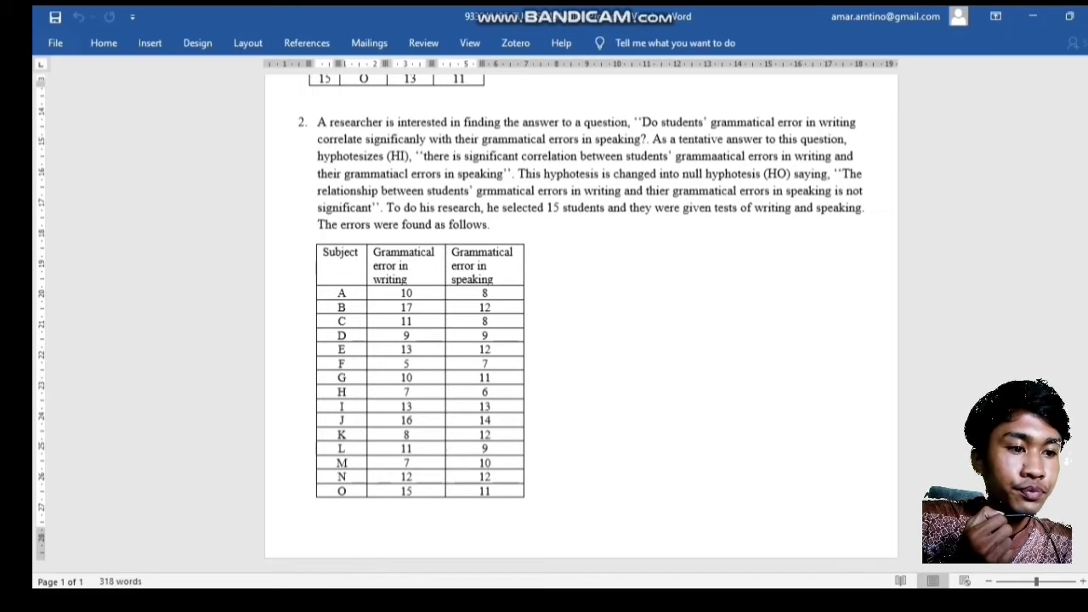
pyautogui.moveTo(407, 294); pyautogui.dragTo(486, 491)
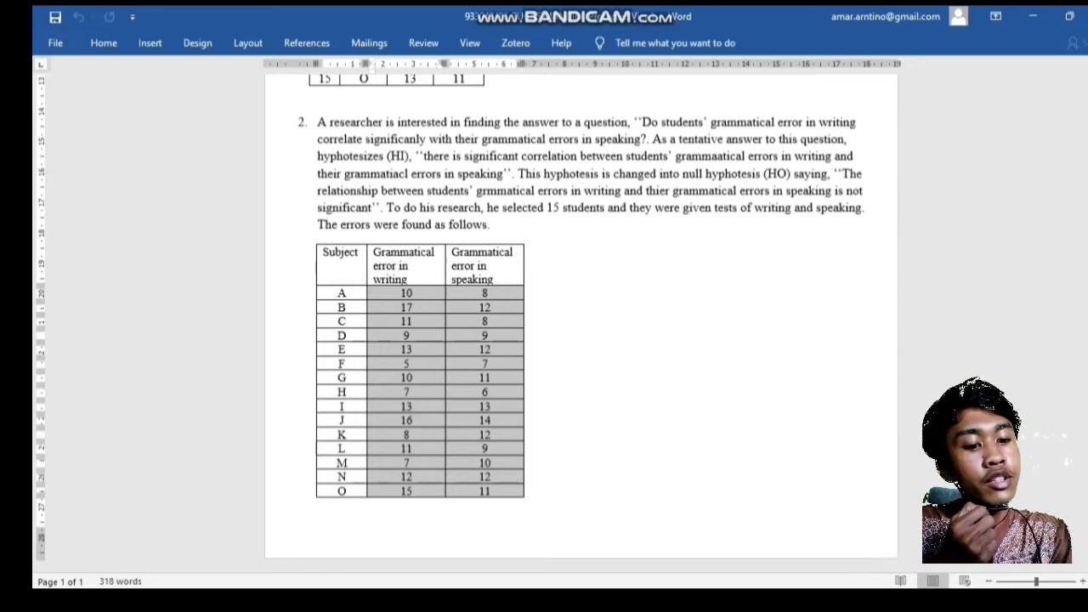
pyautogui.hotkey('alt', 'Tab')
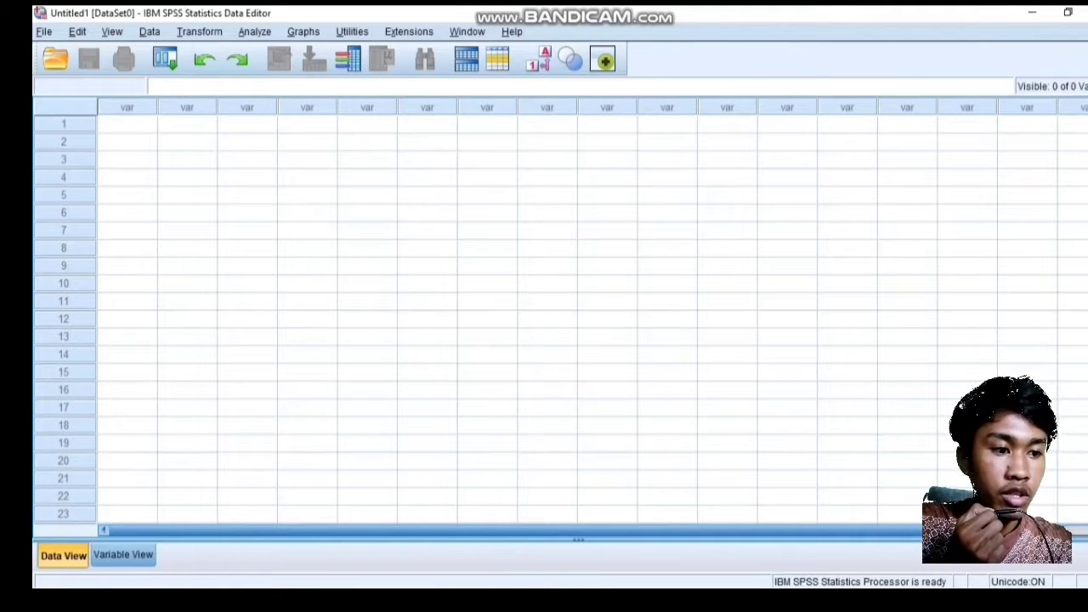
pyautogui.click(128, 125)
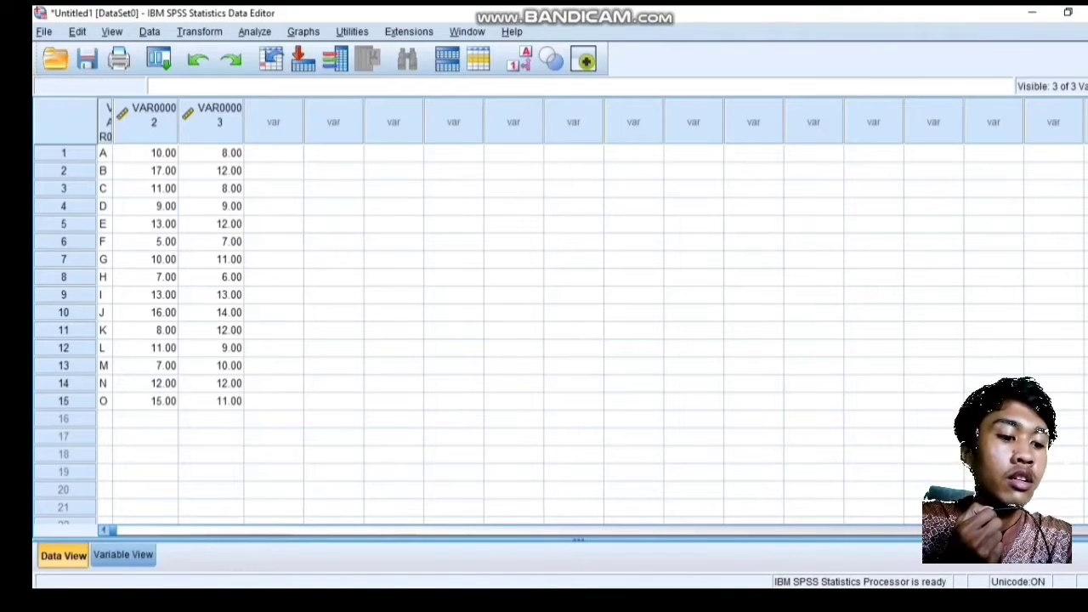
pyautogui.click(105, 119)
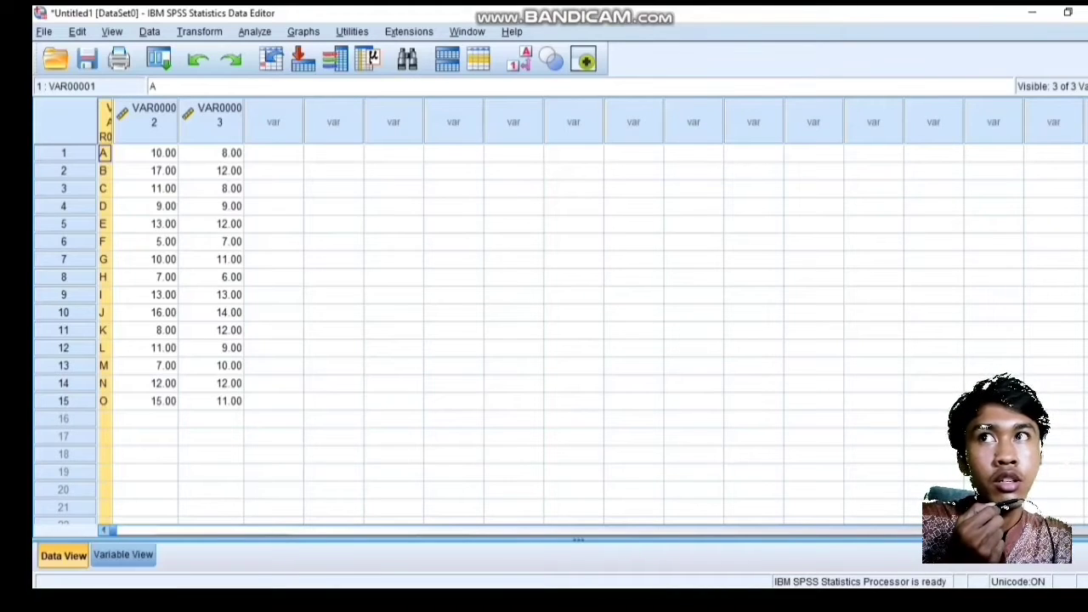
pyautogui.press('Delete')
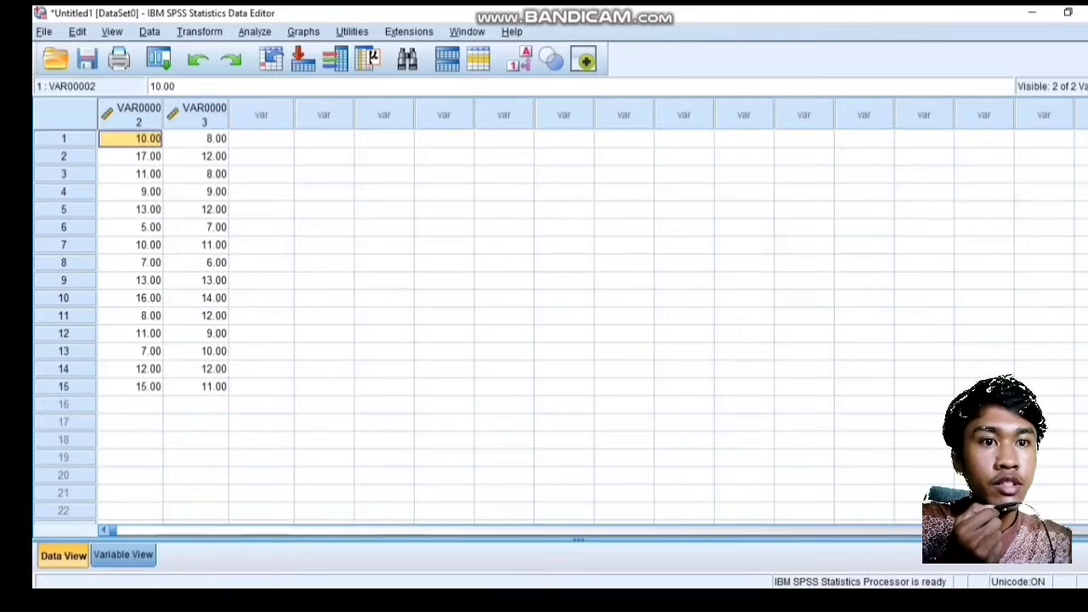
# Step: Rename the first variable, holding the grammatical errors in writing, as x in the variable definitions
pyautogui.hotkey('ctrl', 't')
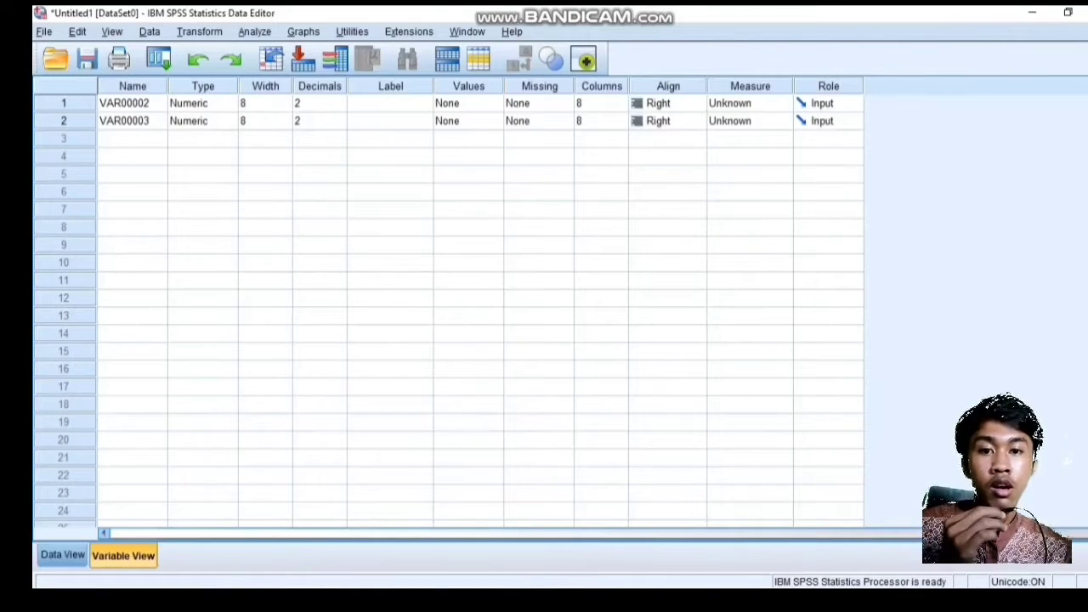
pyautogui.click(132, 104)
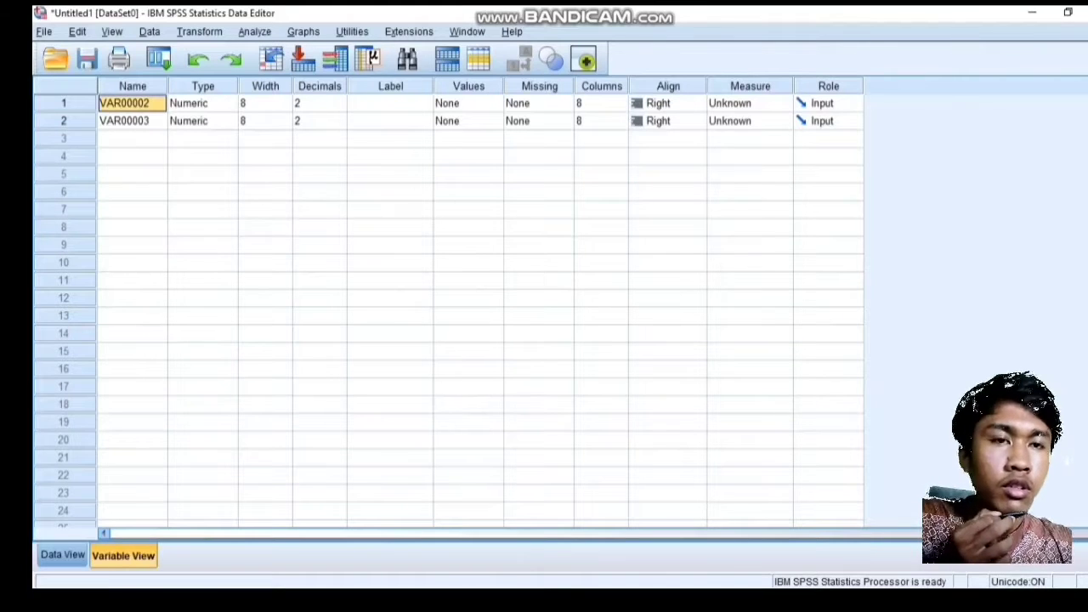
pyautogui.doubleClick(133, 104)
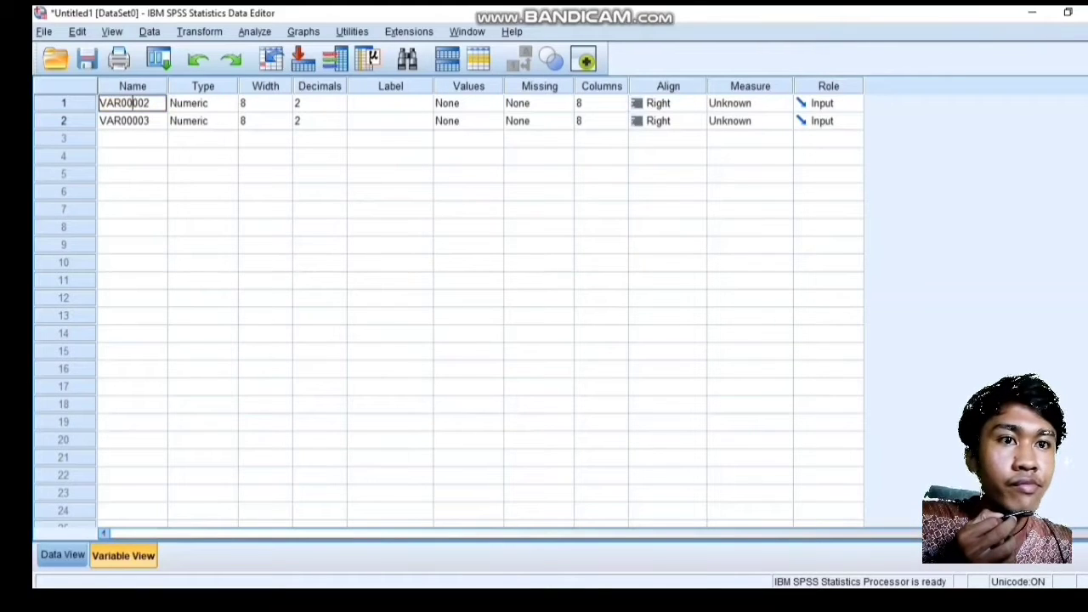
pyautogui.moveTo(150, 104); pyautogui.dragTo(100, 103)
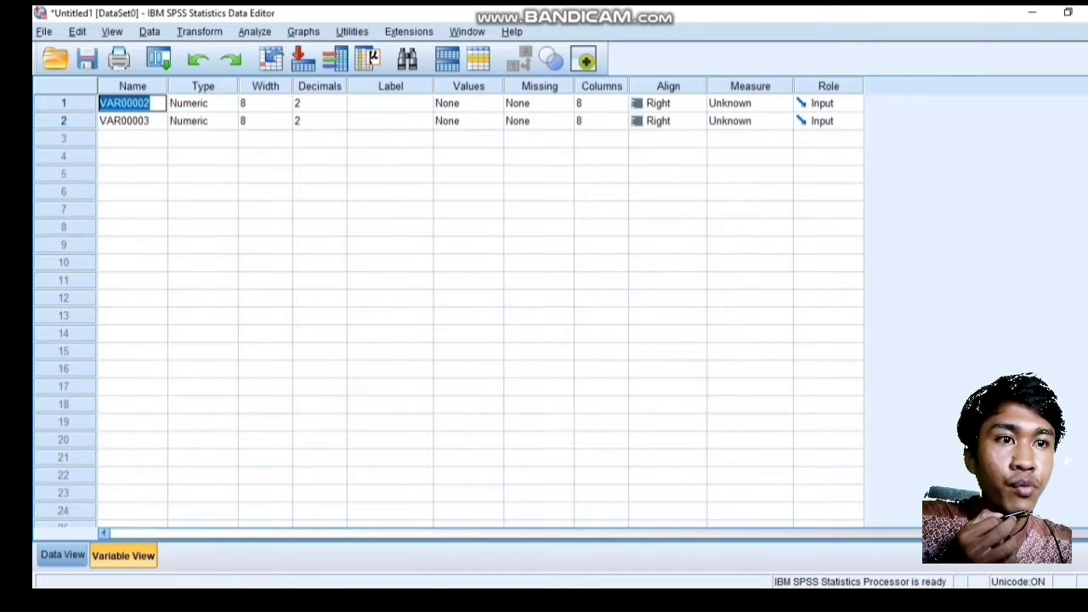
pyautogui.write('x')
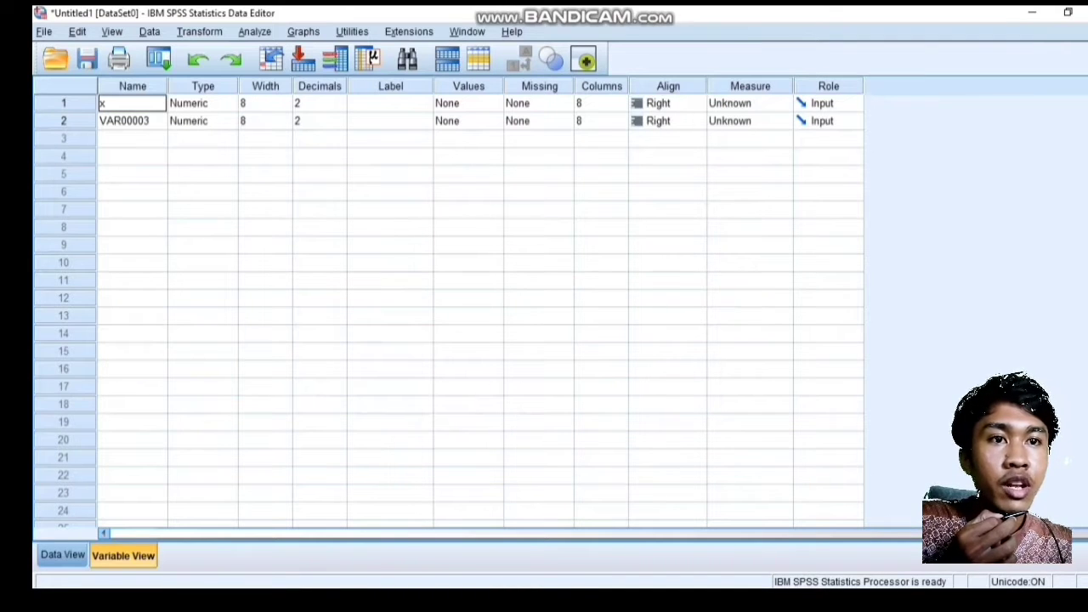
# Step: Rename the second variable, holding the grammatical errors in speaking, as y
pyautogui.click(132, 120)
pyautogui.doubleClick(132, 121)
pyautogui.moveTo(150, 120); pyautogui.dragTo(100, 121)
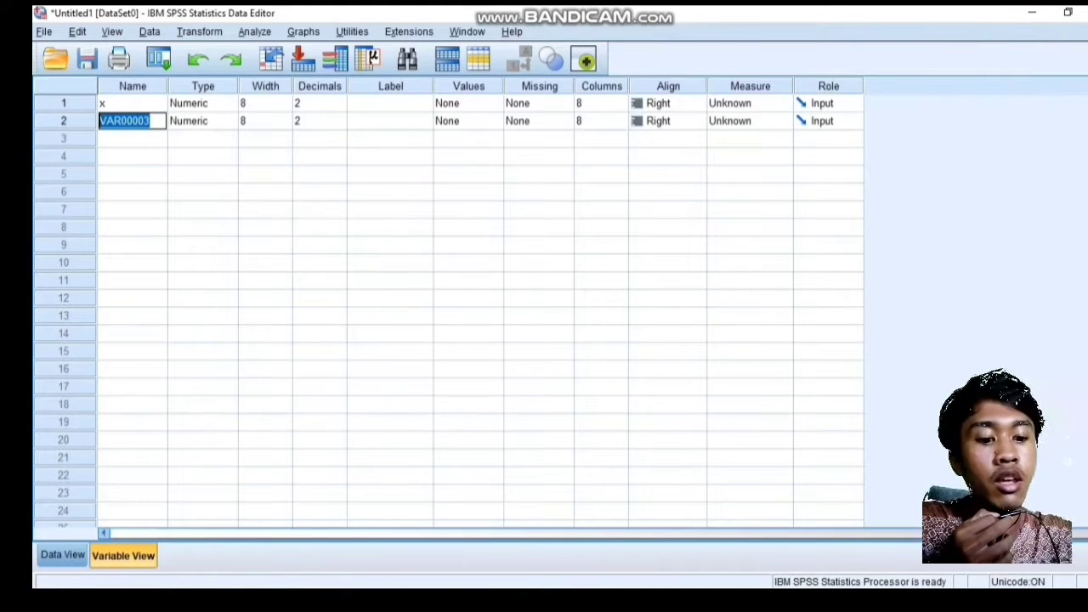
pyautogui.write('y')
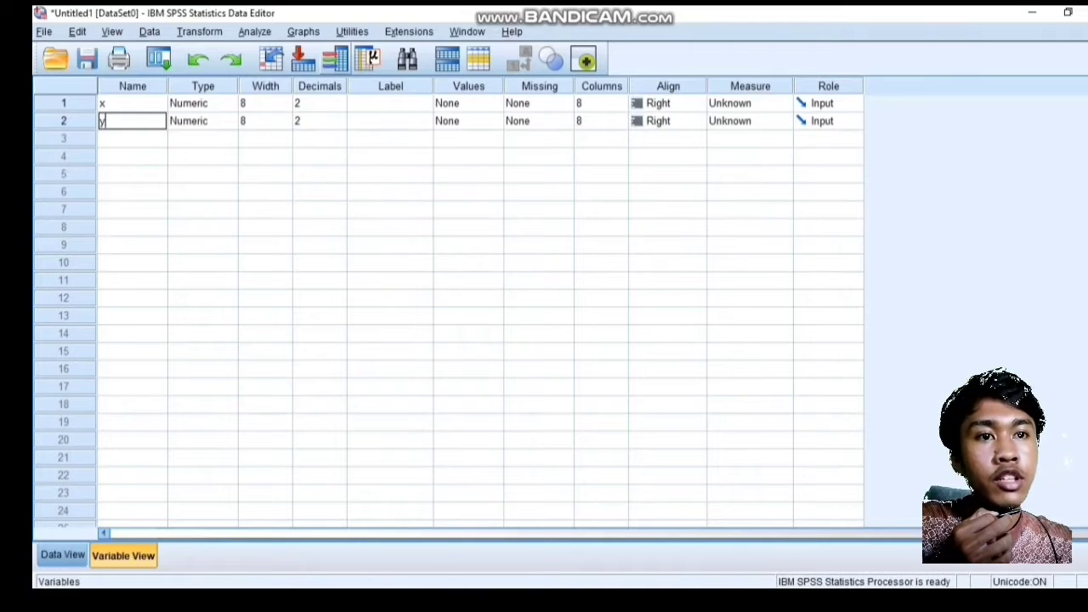
# Step: Check the error table's column heading in Word and label variable x in SPSS as writing
pyautogui.click(390, 104)
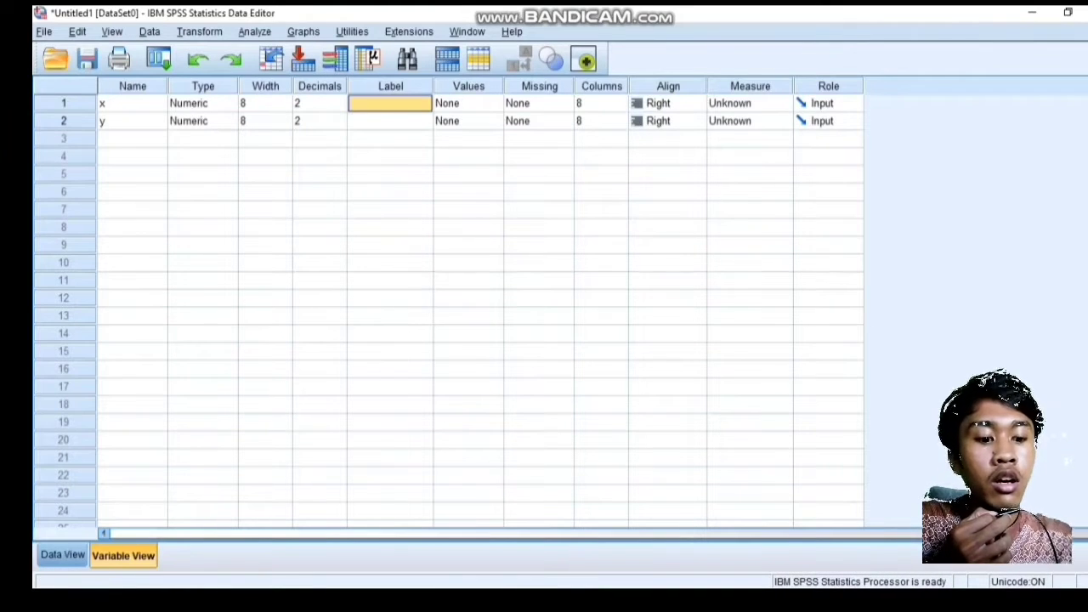
pyautogui.hotkey('alt', 'Tab')
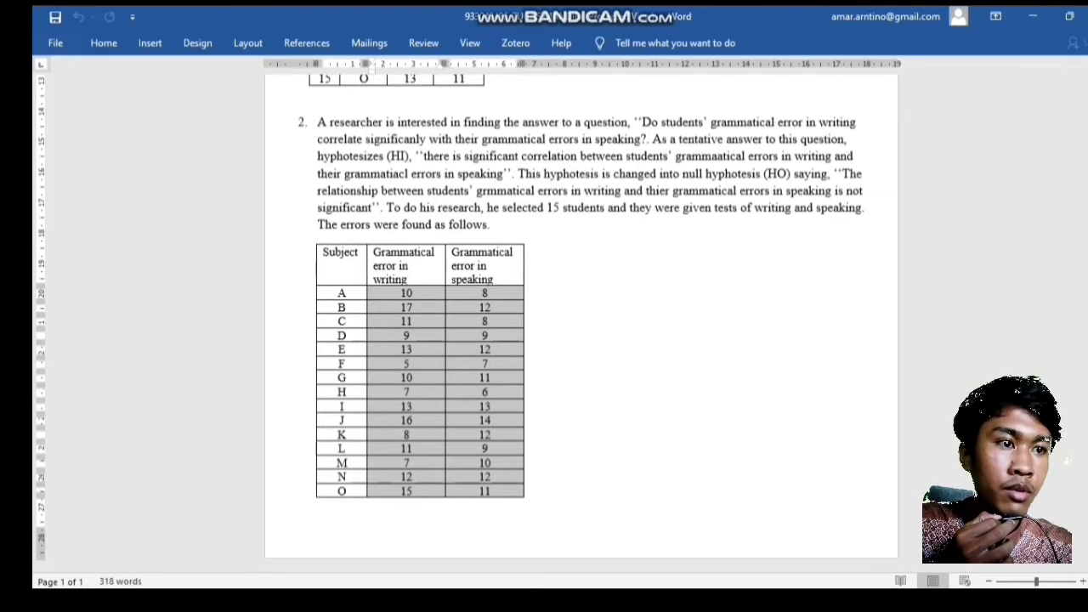
pyautogui.hotkey('alt', 'Tab')
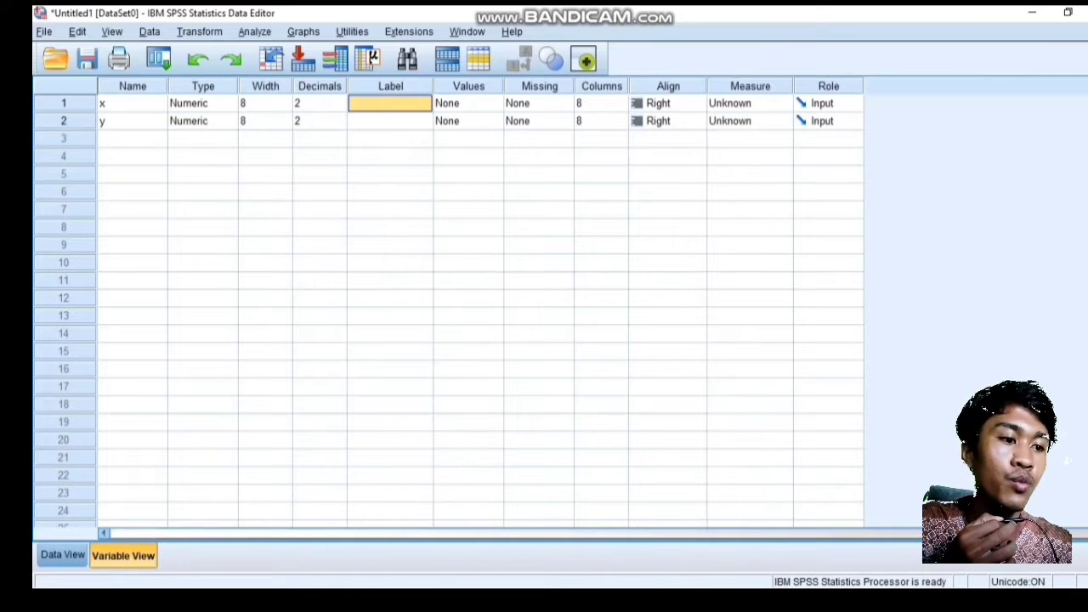
pyautogui.write('wru')
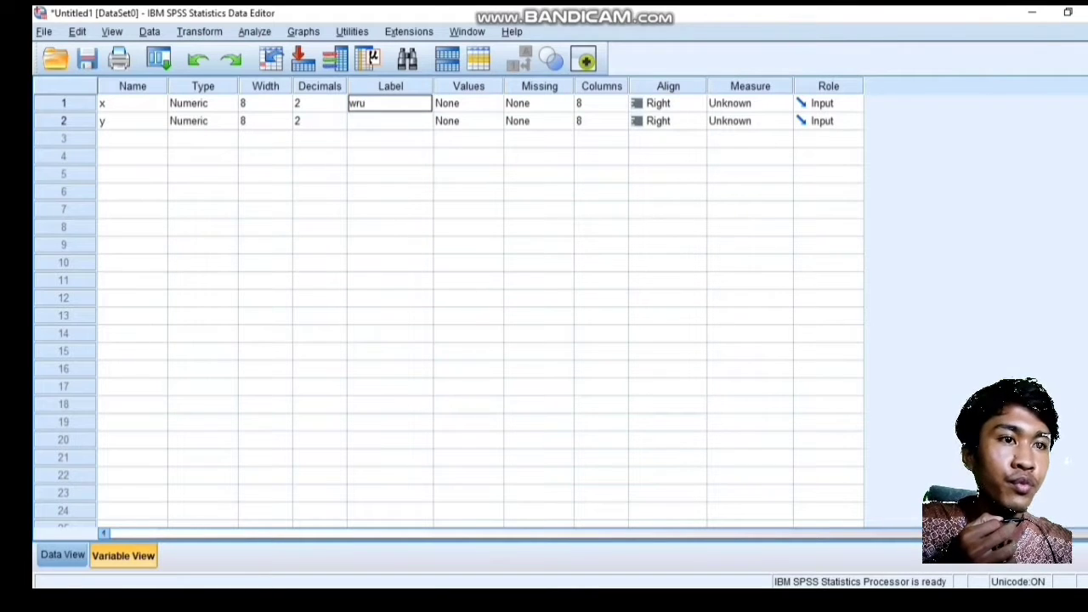
pyautogui.press('BackSpace')
pyautogui.write('iting')
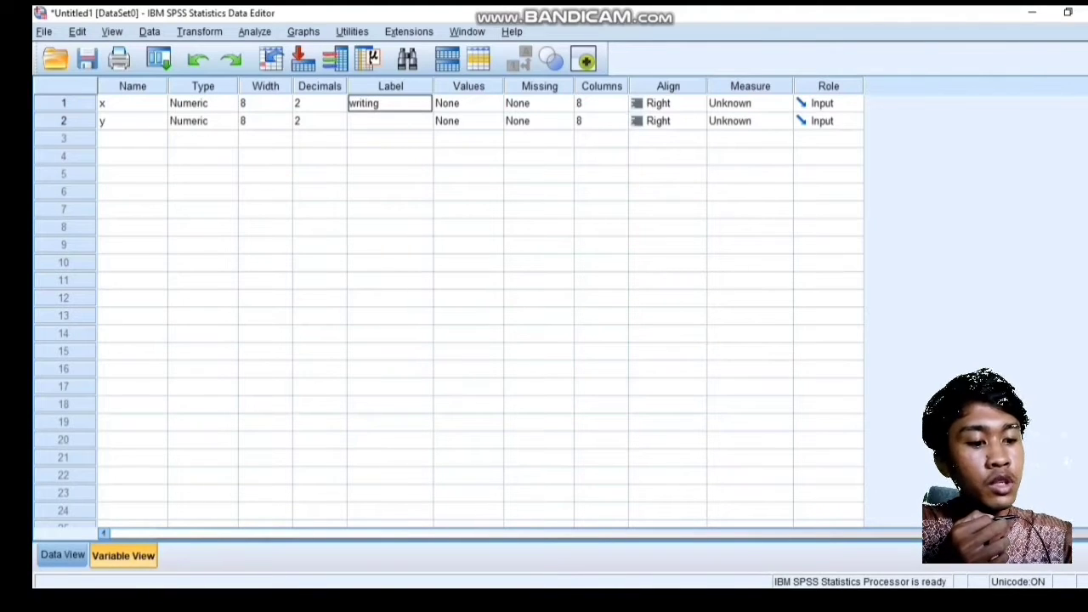
pyautogui.press('Return')
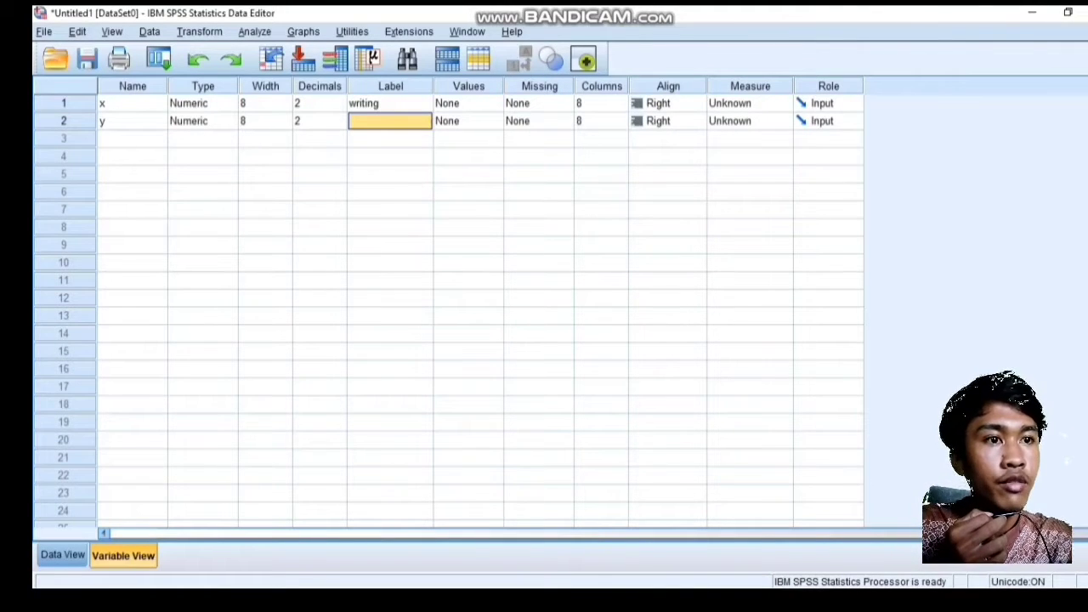
# Step: Check the second error column's heading in Word and label variable y in SPSS as speaking
pyautogui.hotkey('alt', 'Tab')
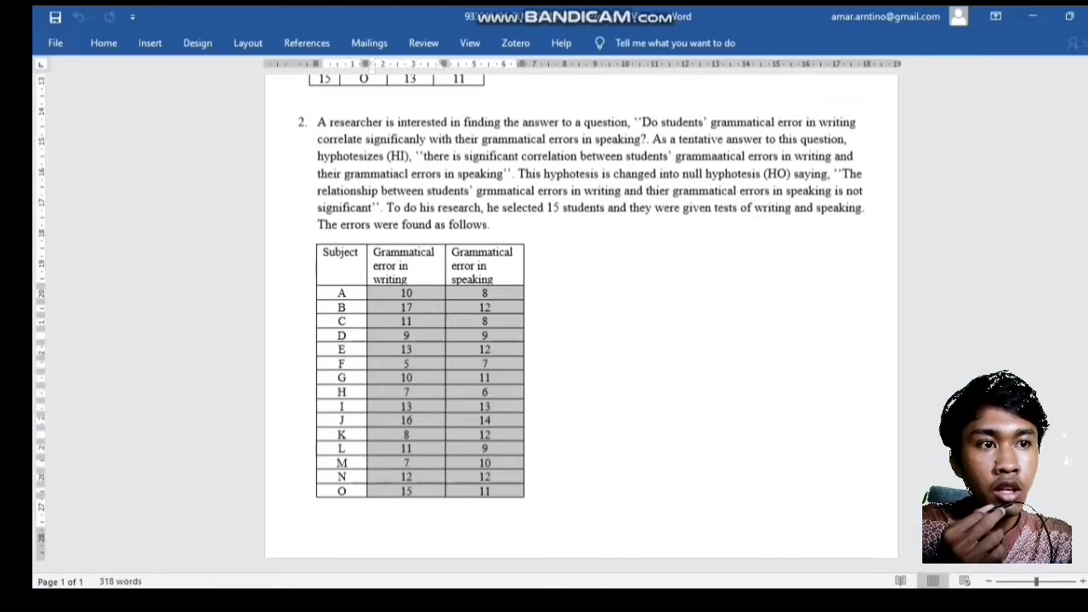
pyautogui.hotkey('alt', 'Tab')
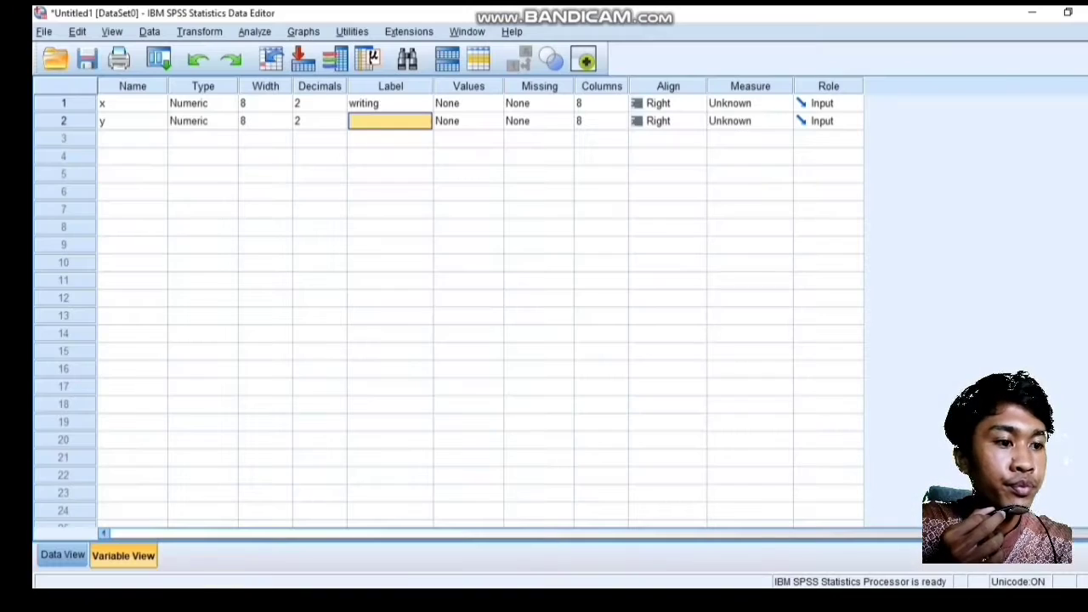
pyautogui.write('s')
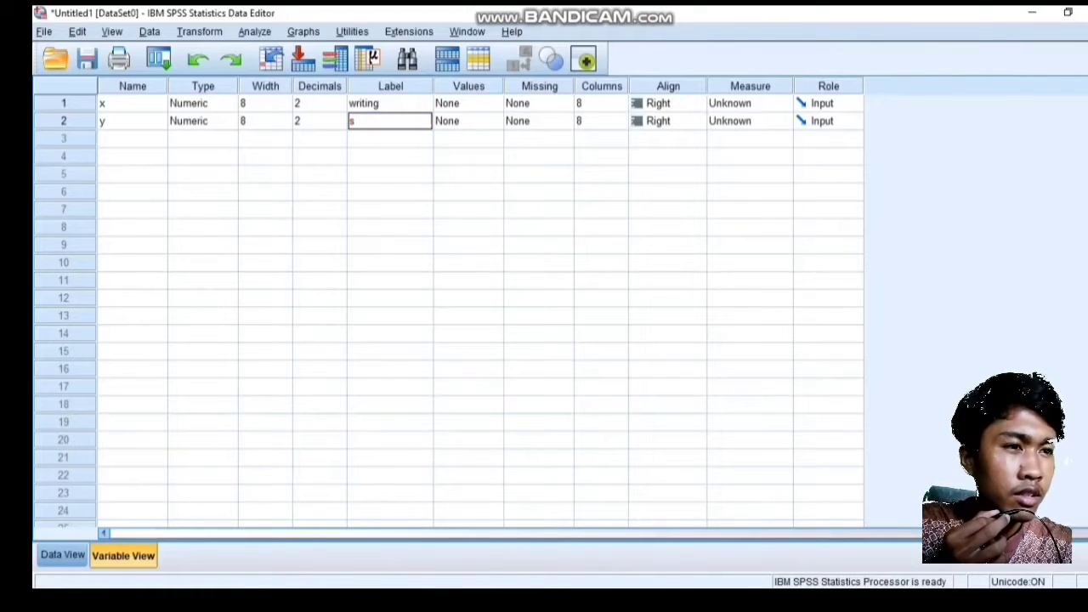
pyautogui.write('peaking')
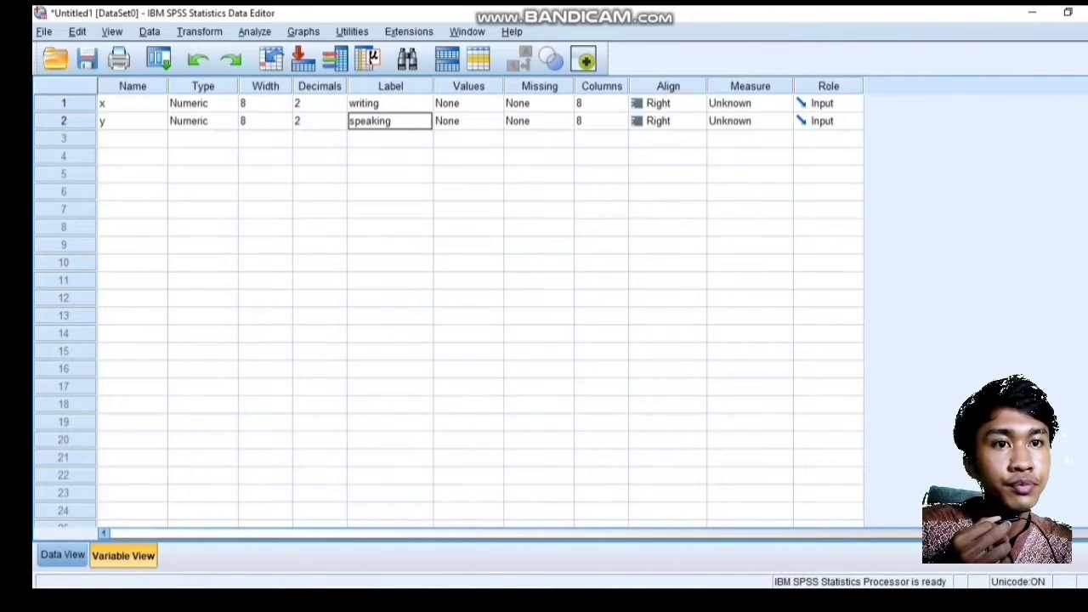
# Step: Run a bivariate correlation on writing and speaking with the Pearson coefficient, two-tailed significance and flagged significant correlations
pyautogui.click(255, 32)
pyautogui.moveTo(272, 108)
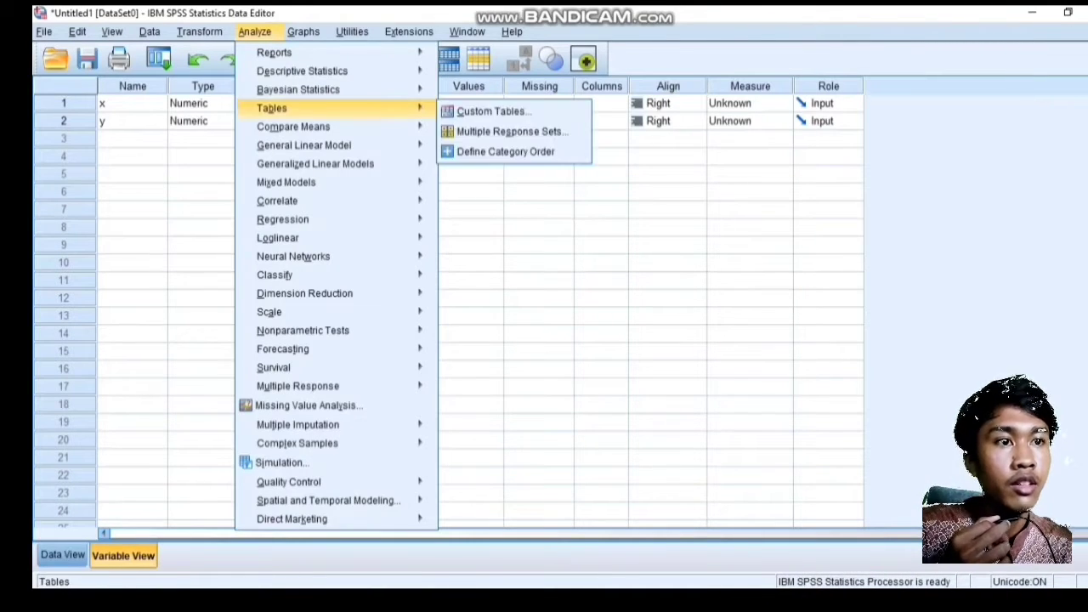
pyautogui.moveTo(277, 201)
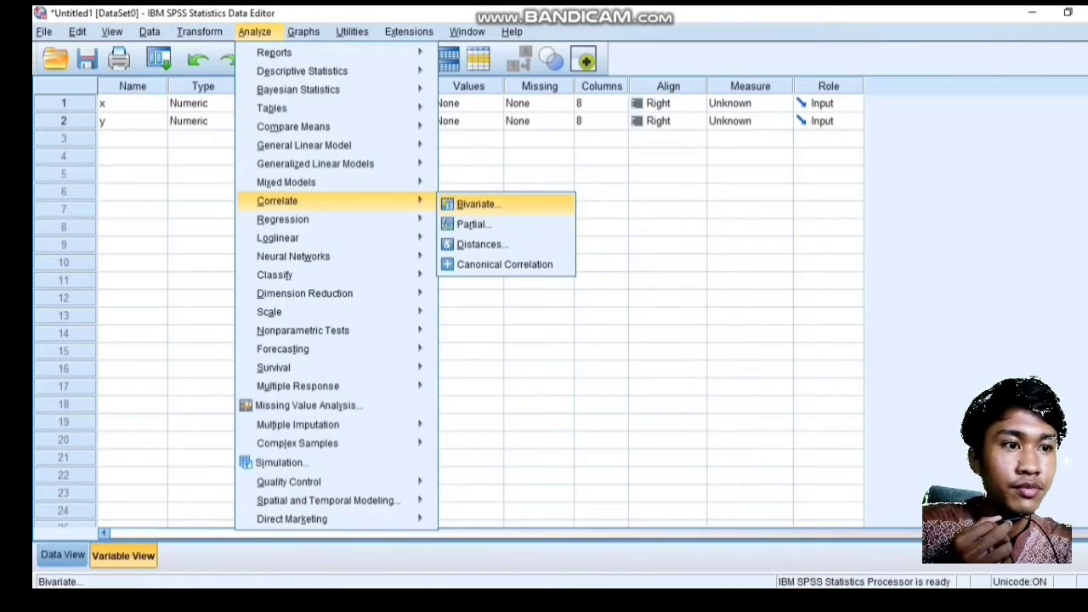
pyautogui.click(478, 204)
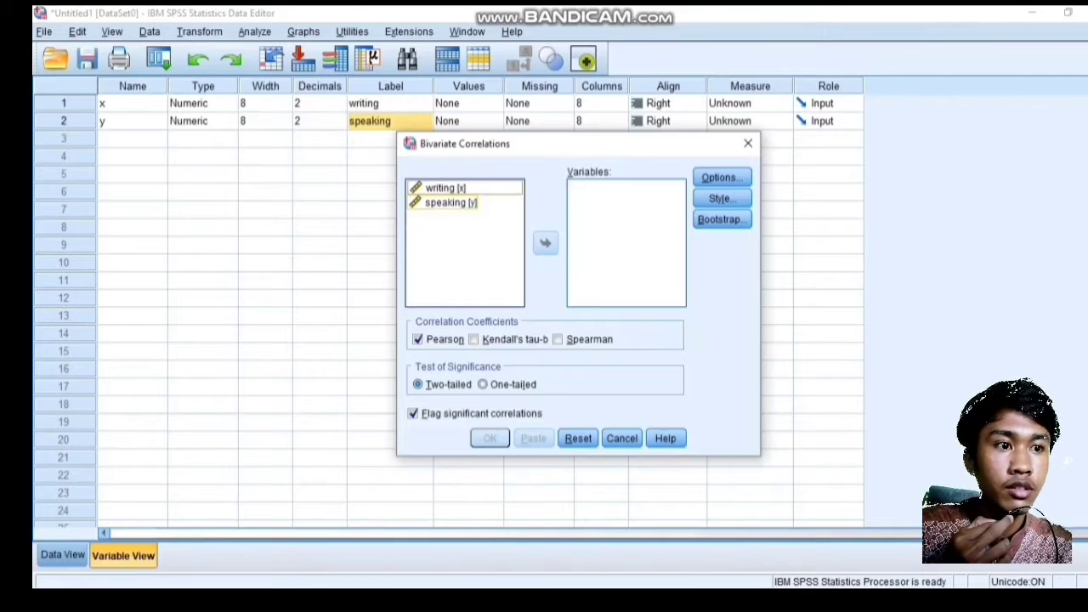
pyautogui.hotkey('ctrl', 'a')
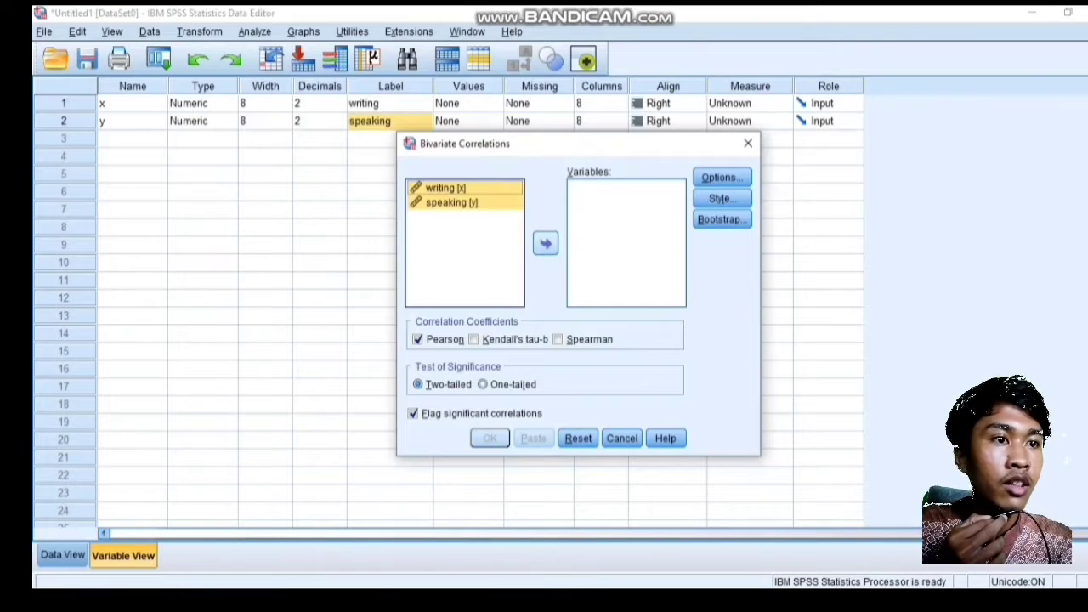
pyautogui.click(545, 244)
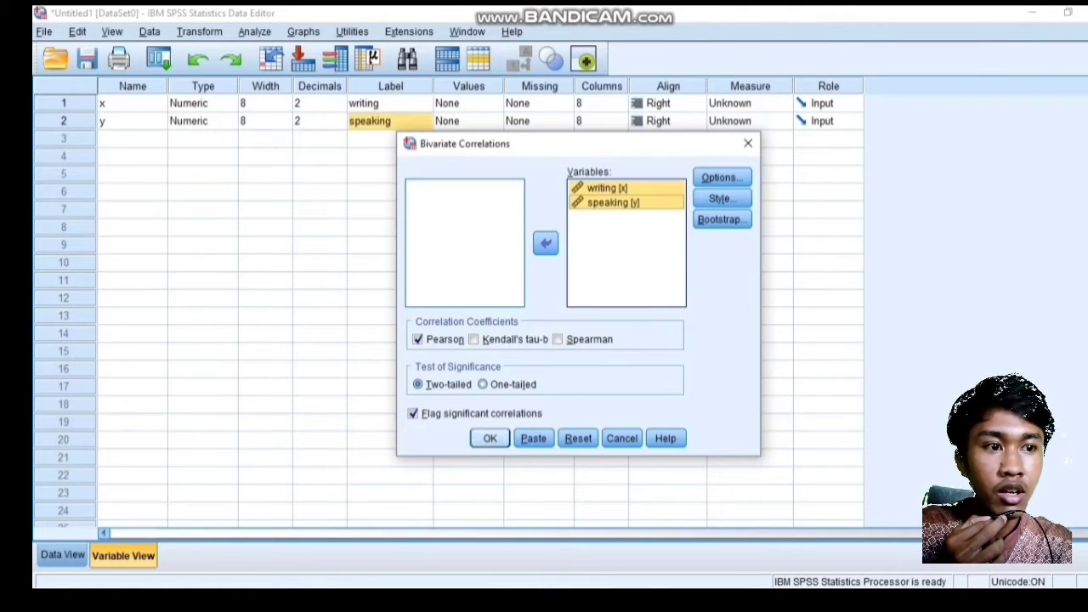
pyautogui.press('Return')
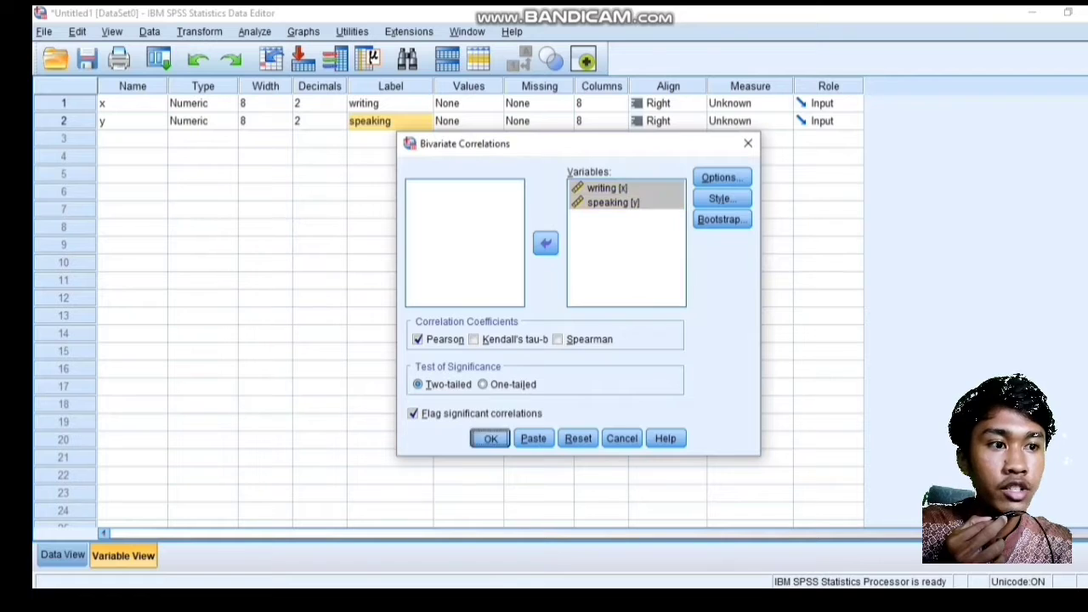